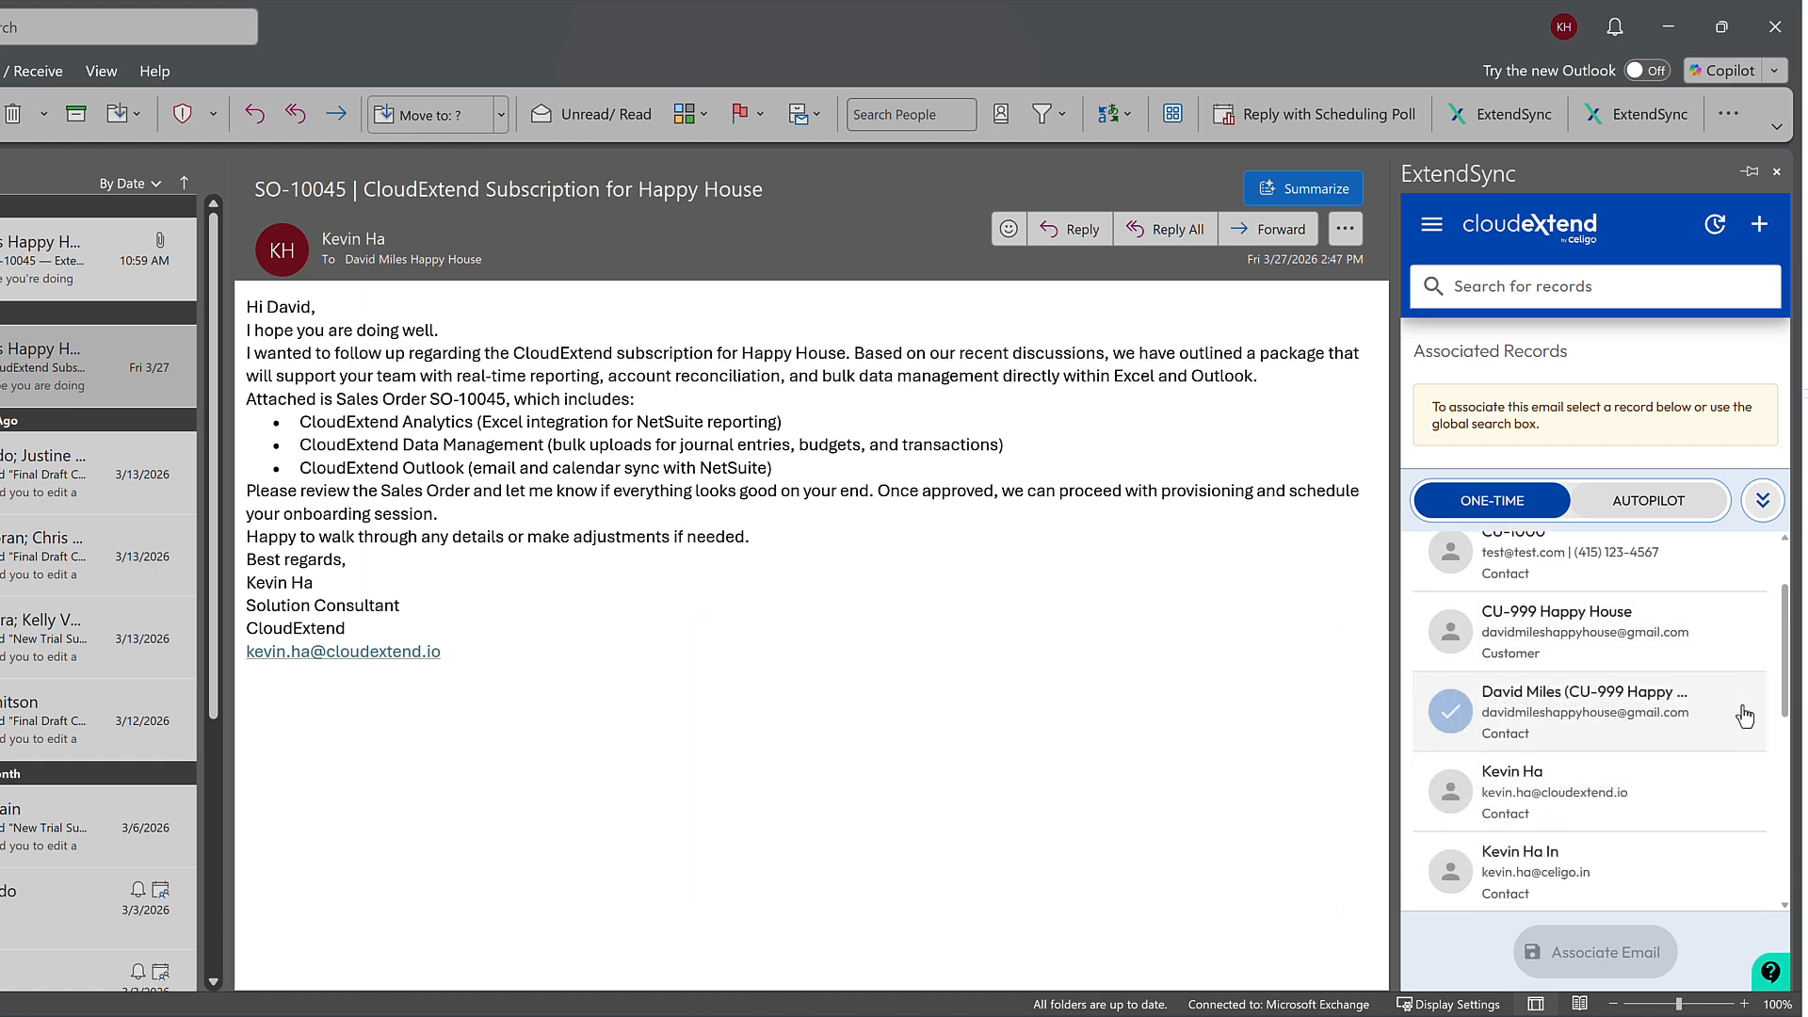
Step: Select the Happy House sales order named in the email subject among the suggested records for a one-time association
scroll(1744, 716, "down", 4)
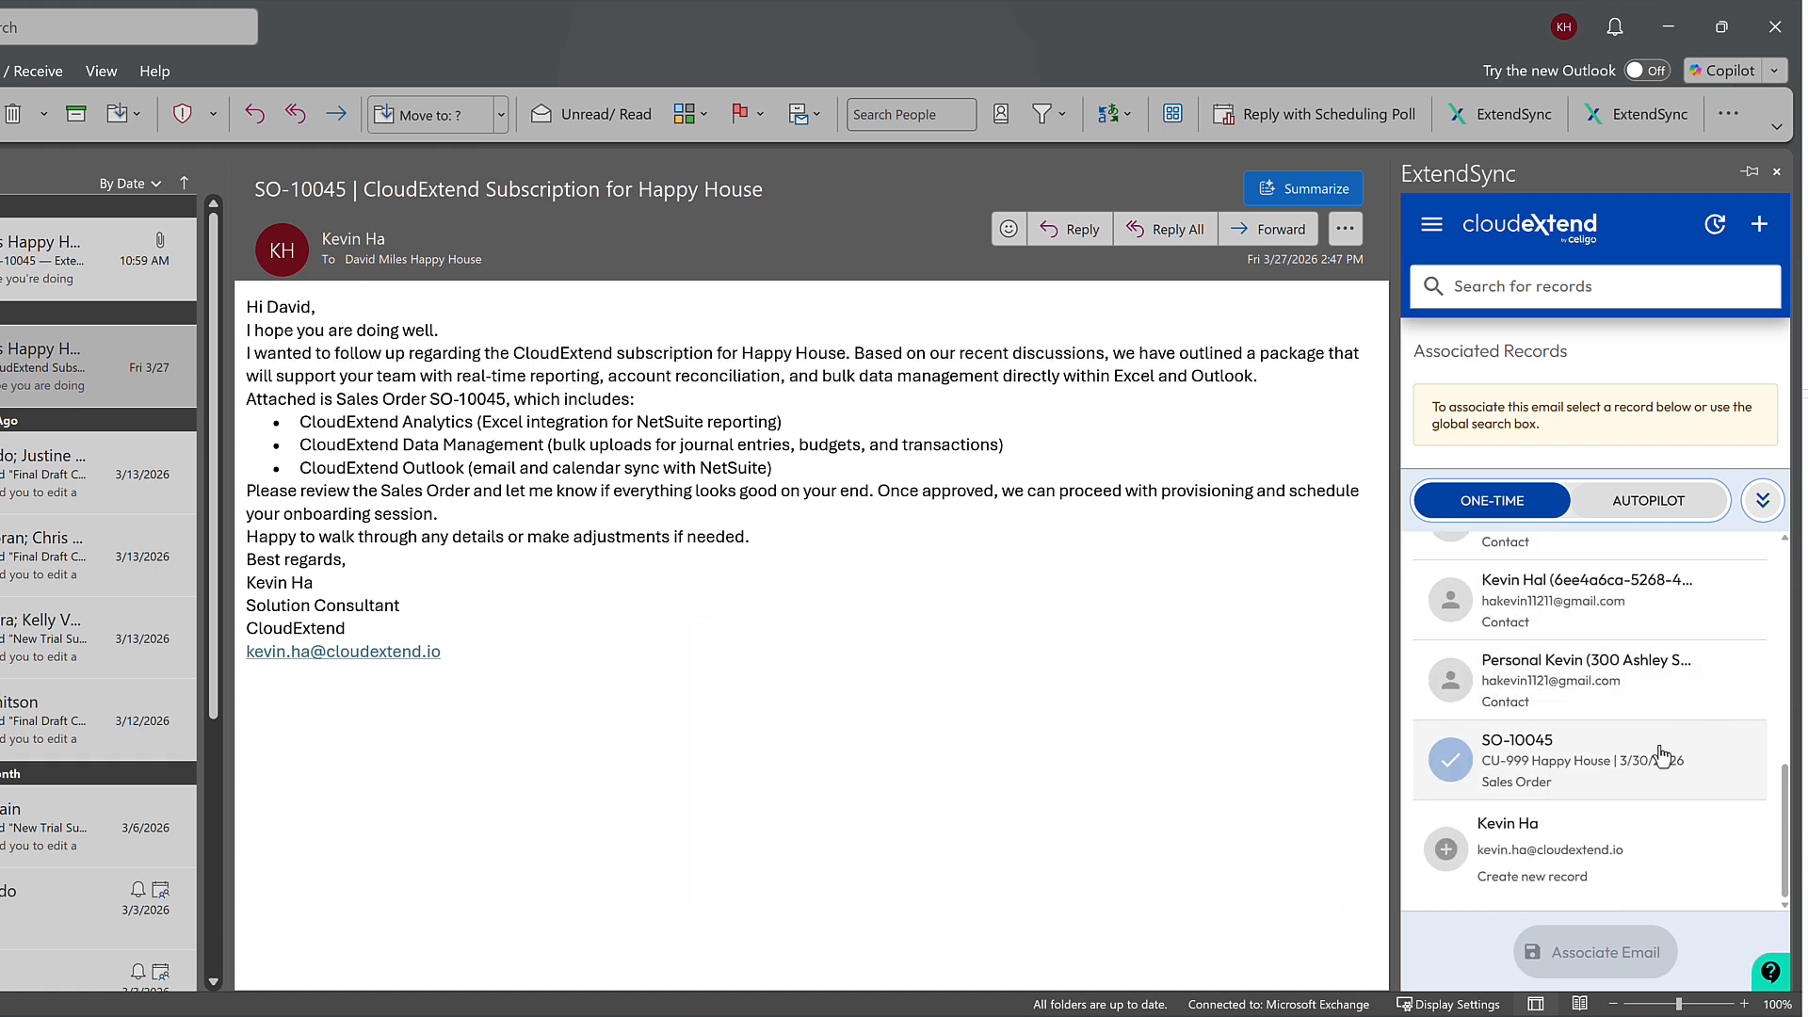
left_click(1662, 753)
double_click(261, 189)
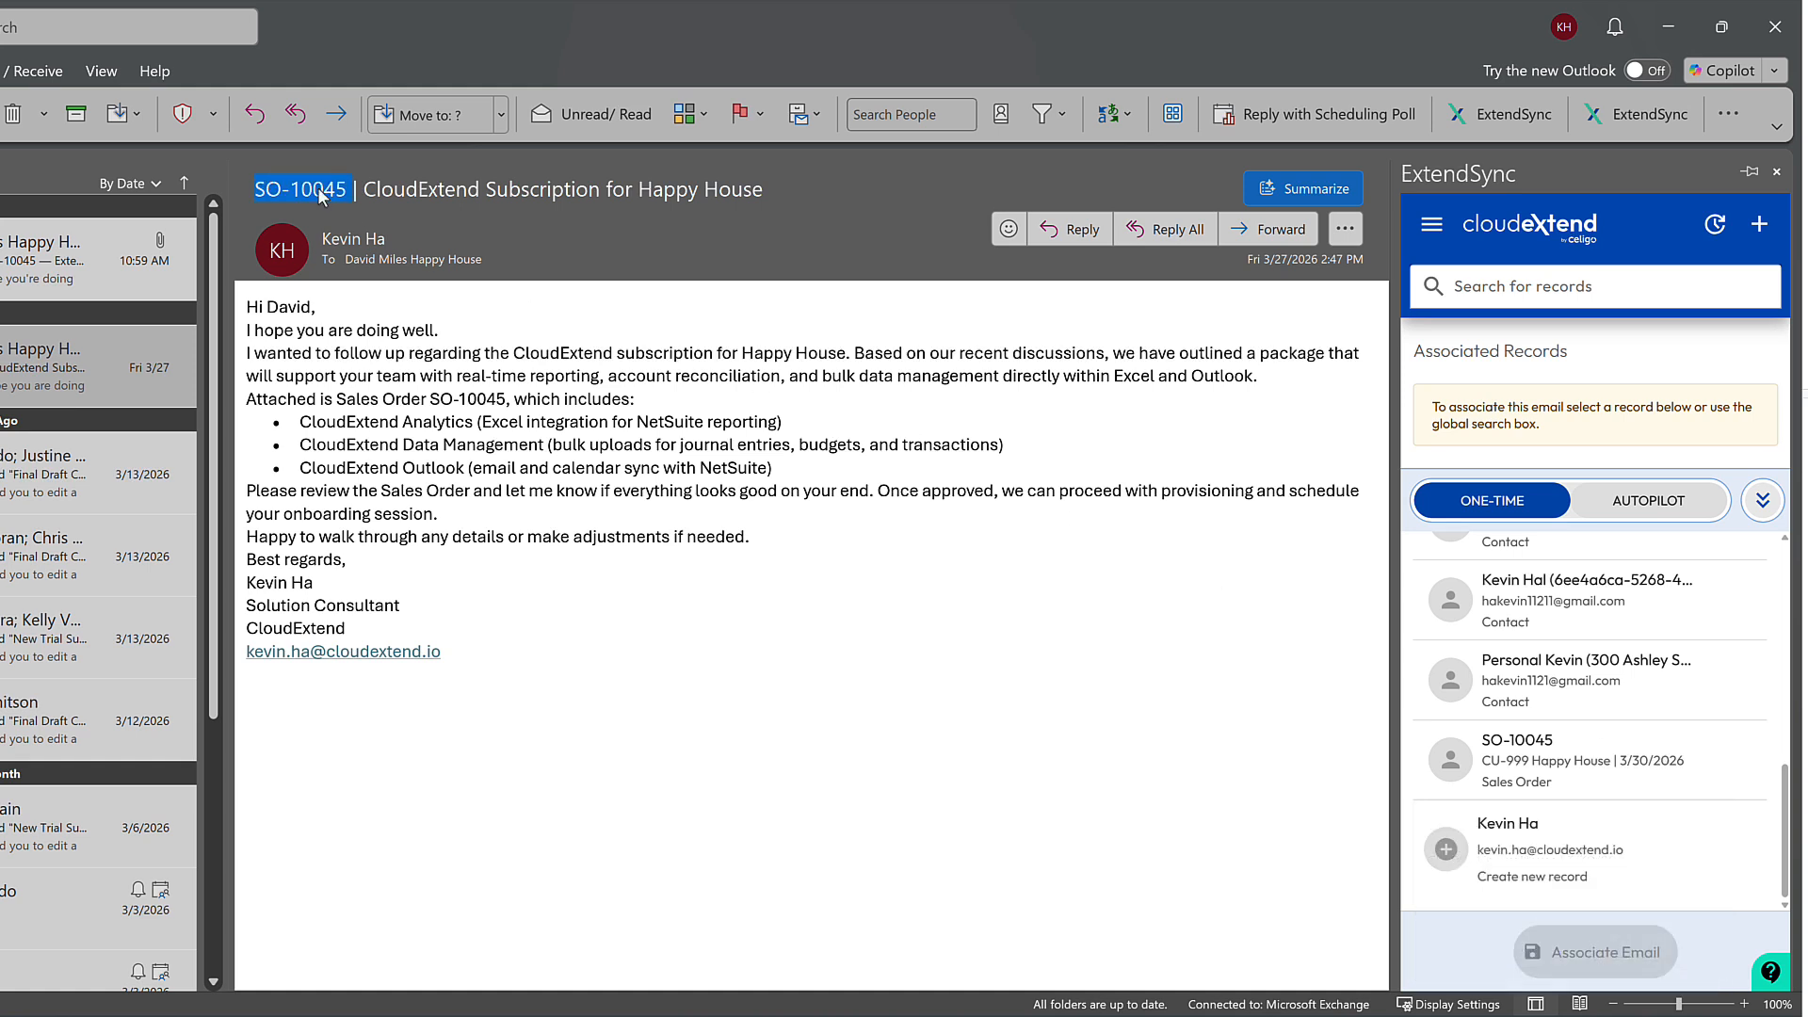
left_click(1490, 776)
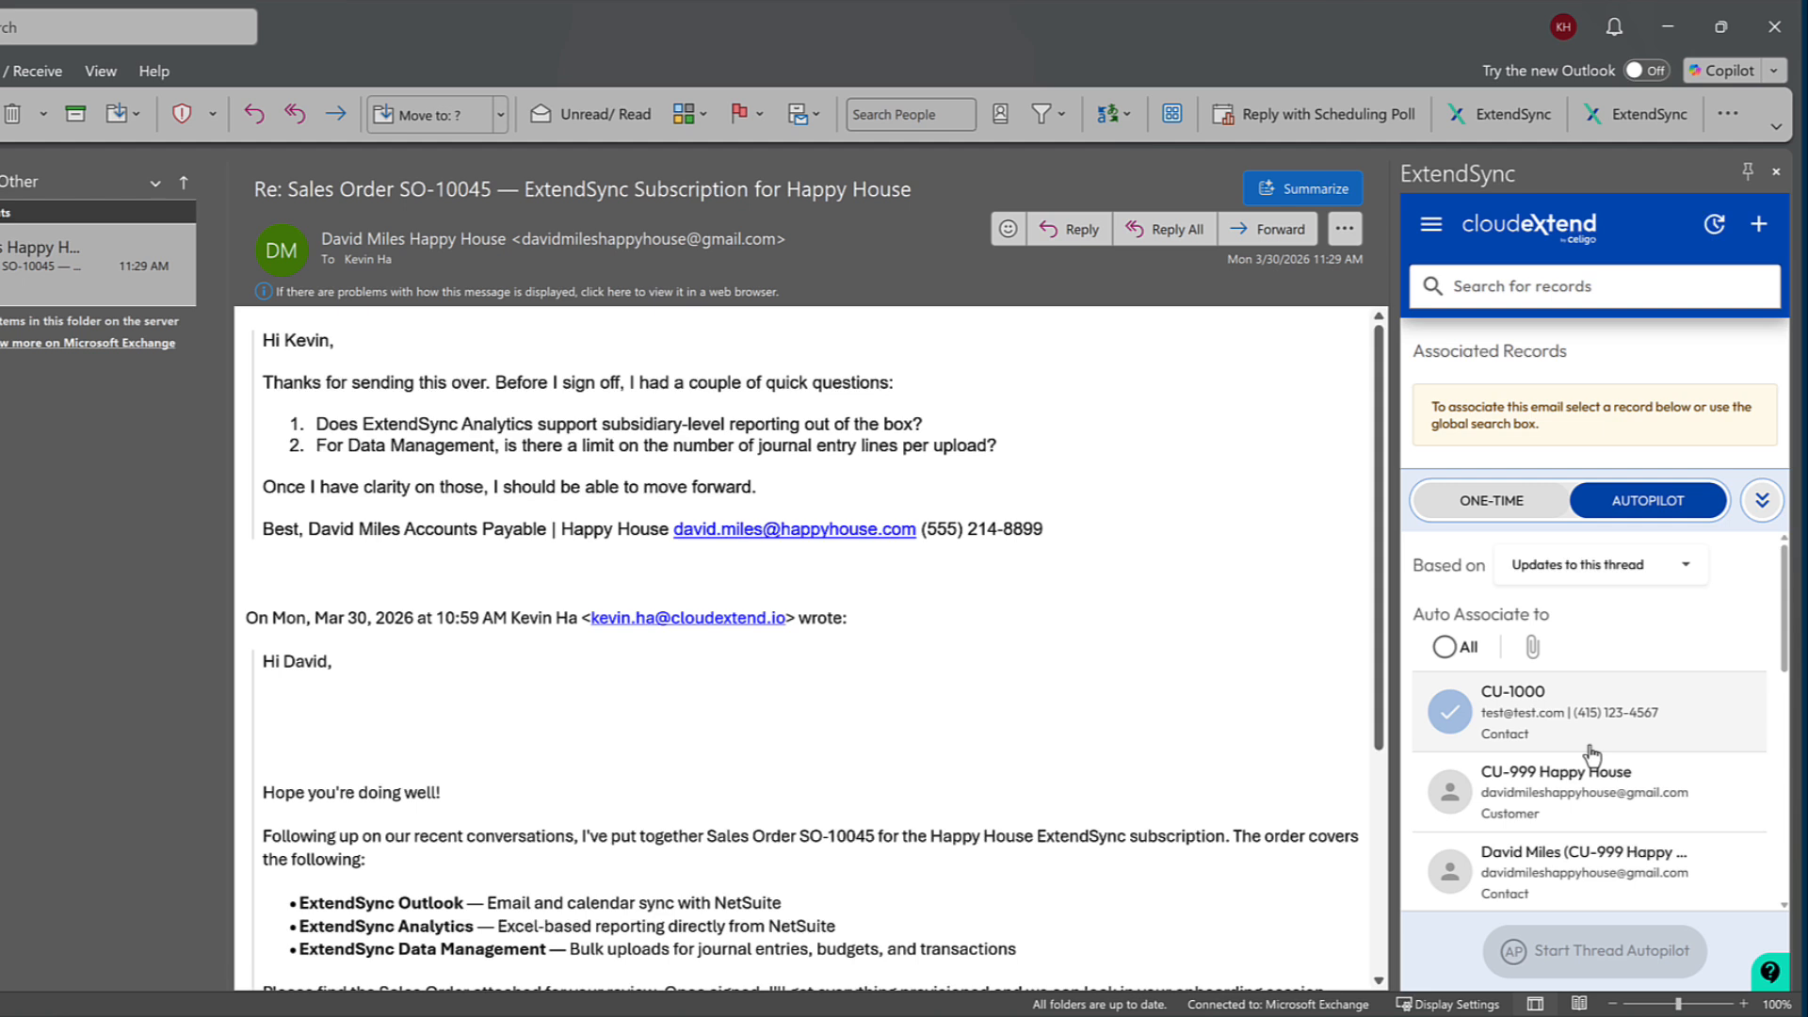
Step: Start Thread Autopilot based on updates to this thread for the Happy House customer and its associated contact
left_click(1606, 565)
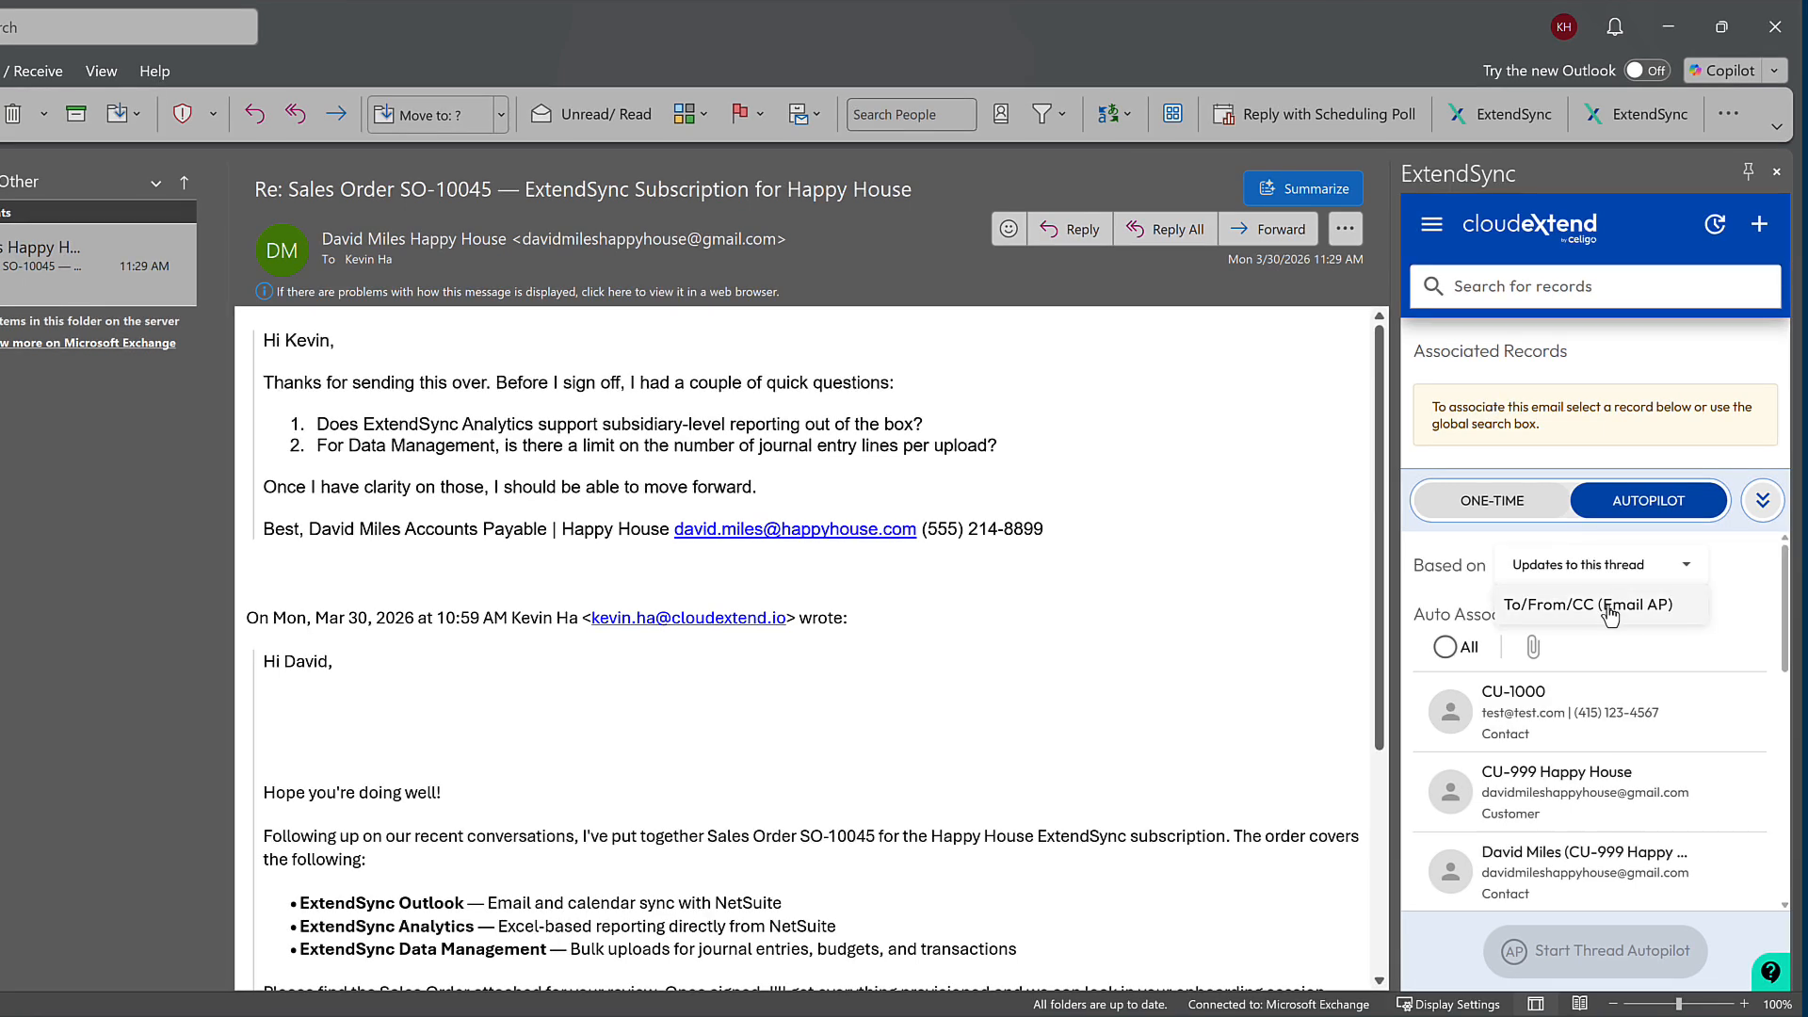
left_click(1610, 608)
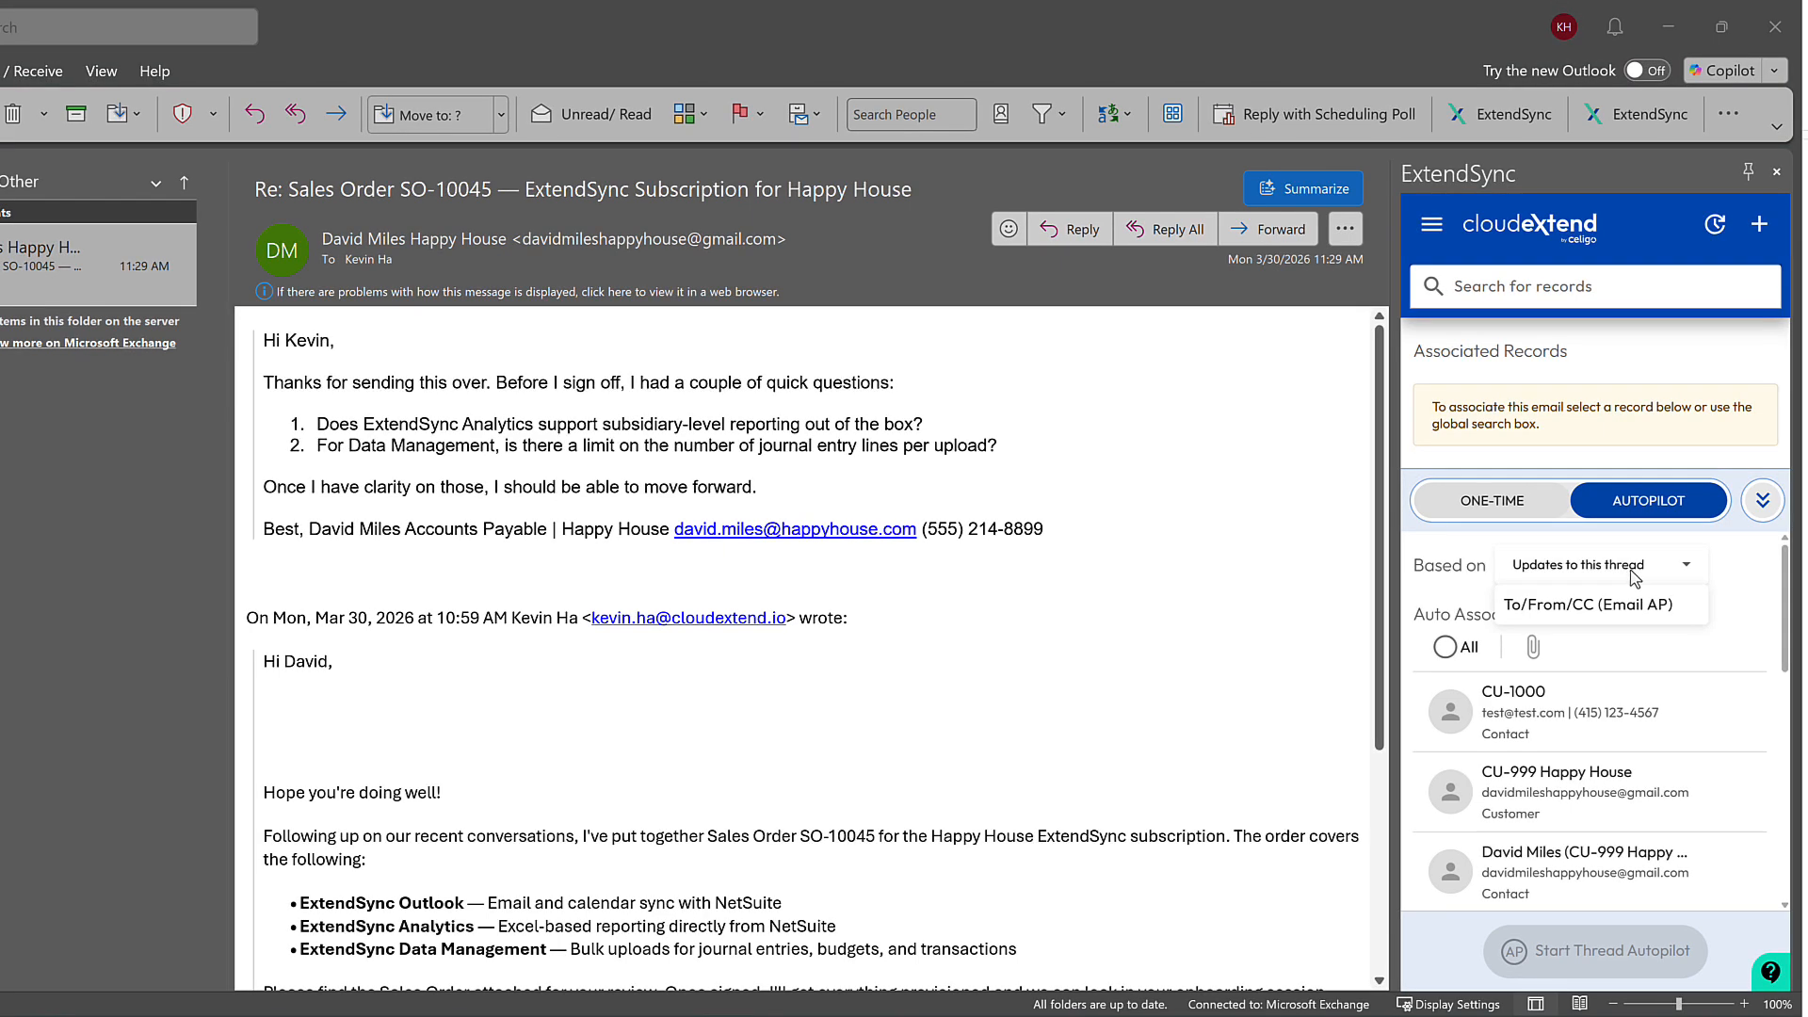
left_click(1635, 575)
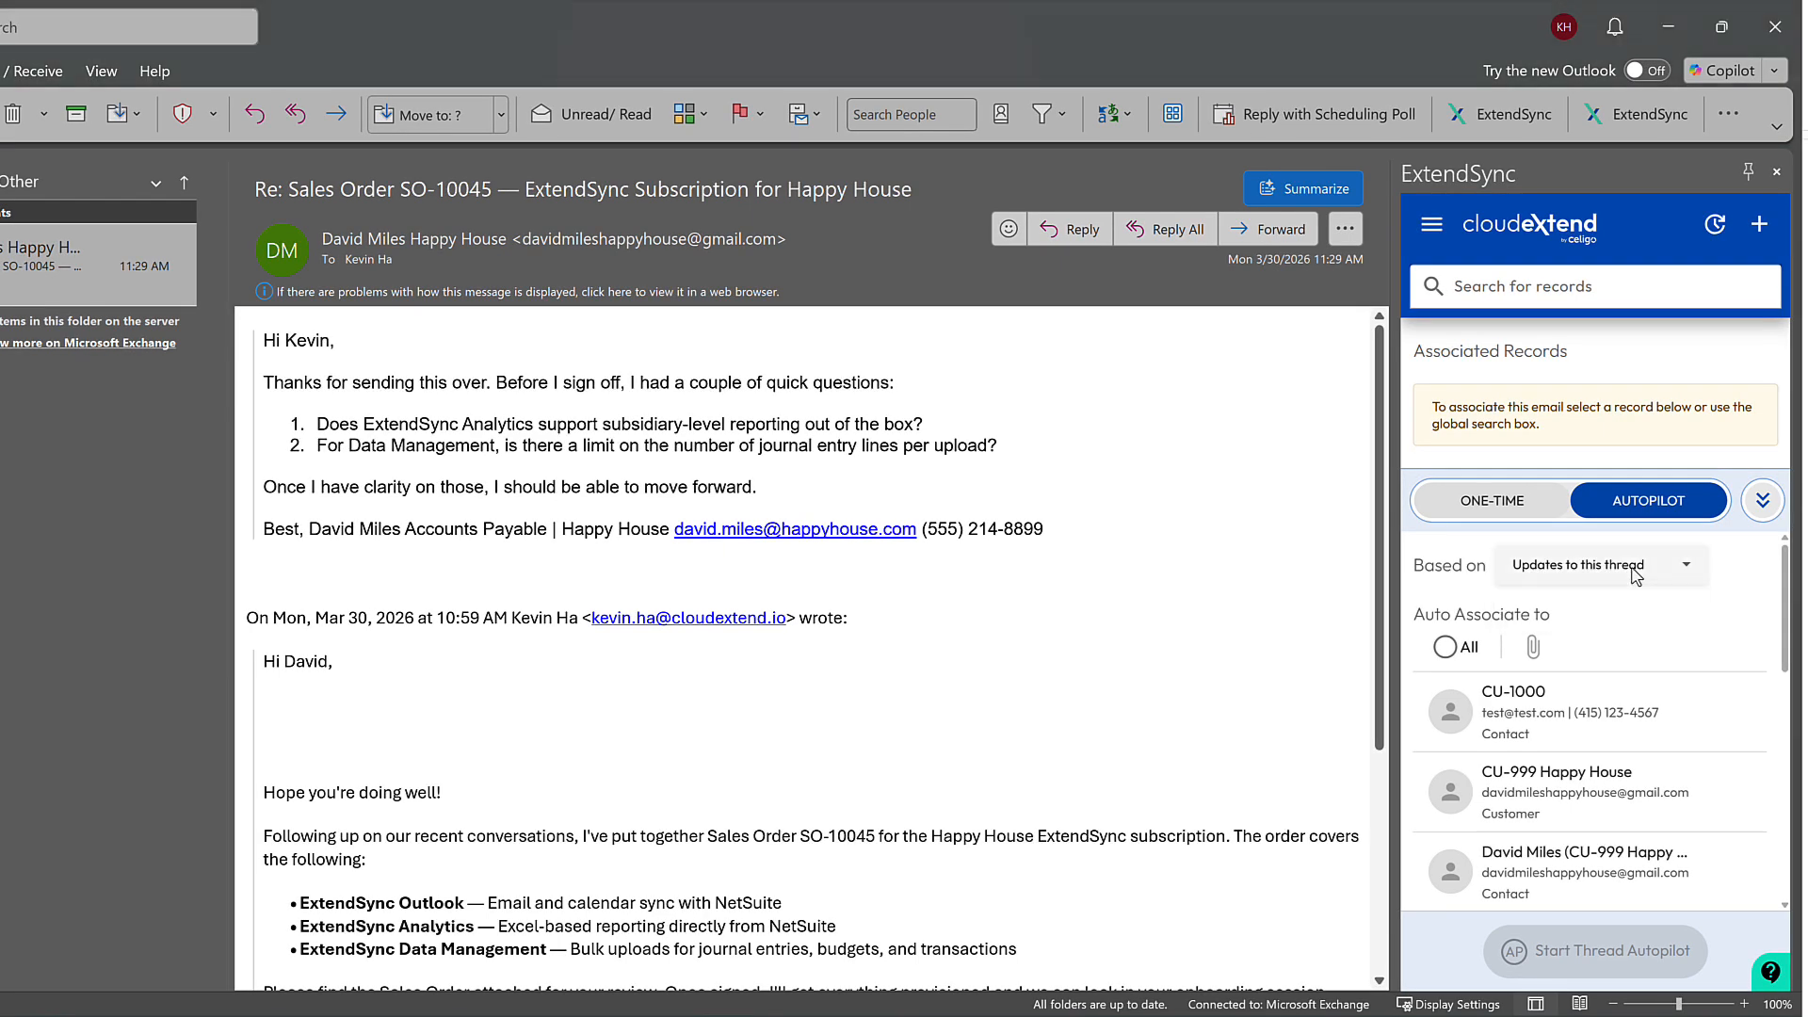
left_click(1460, 803)
scroll(1462, 791, "down", 1)
left_click(1464, 774)
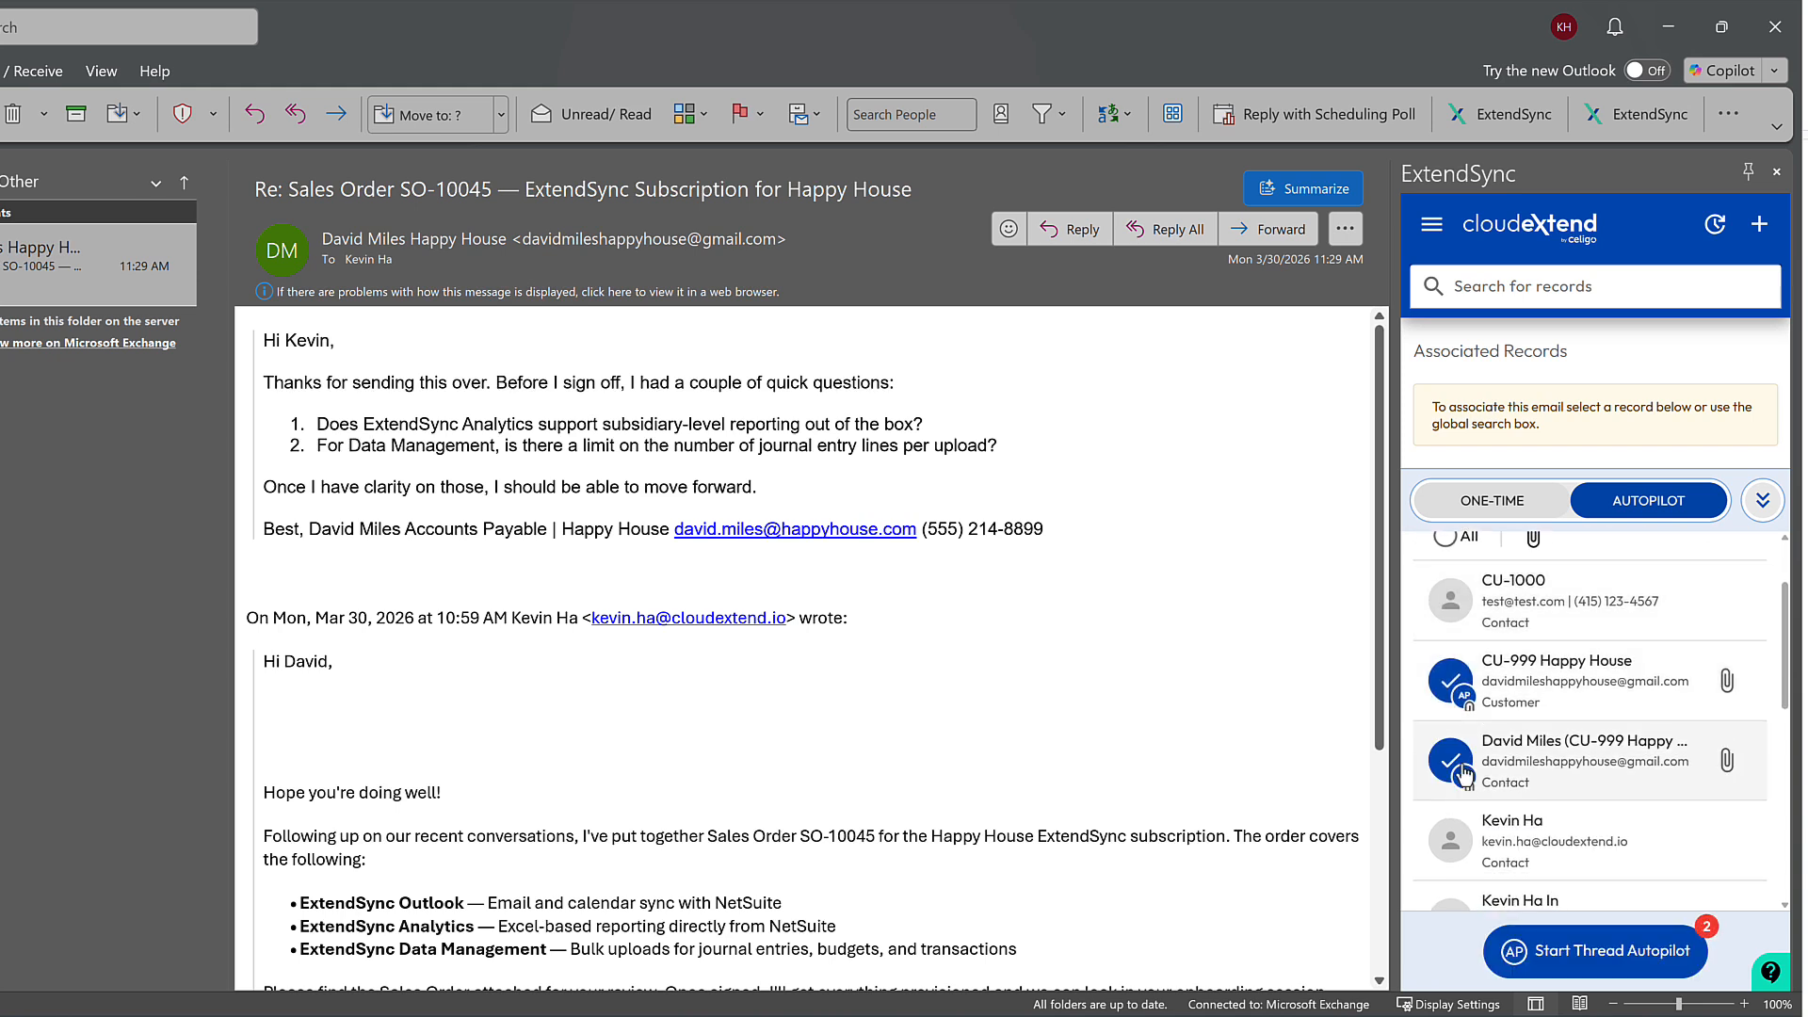
left_click(1616, 962)
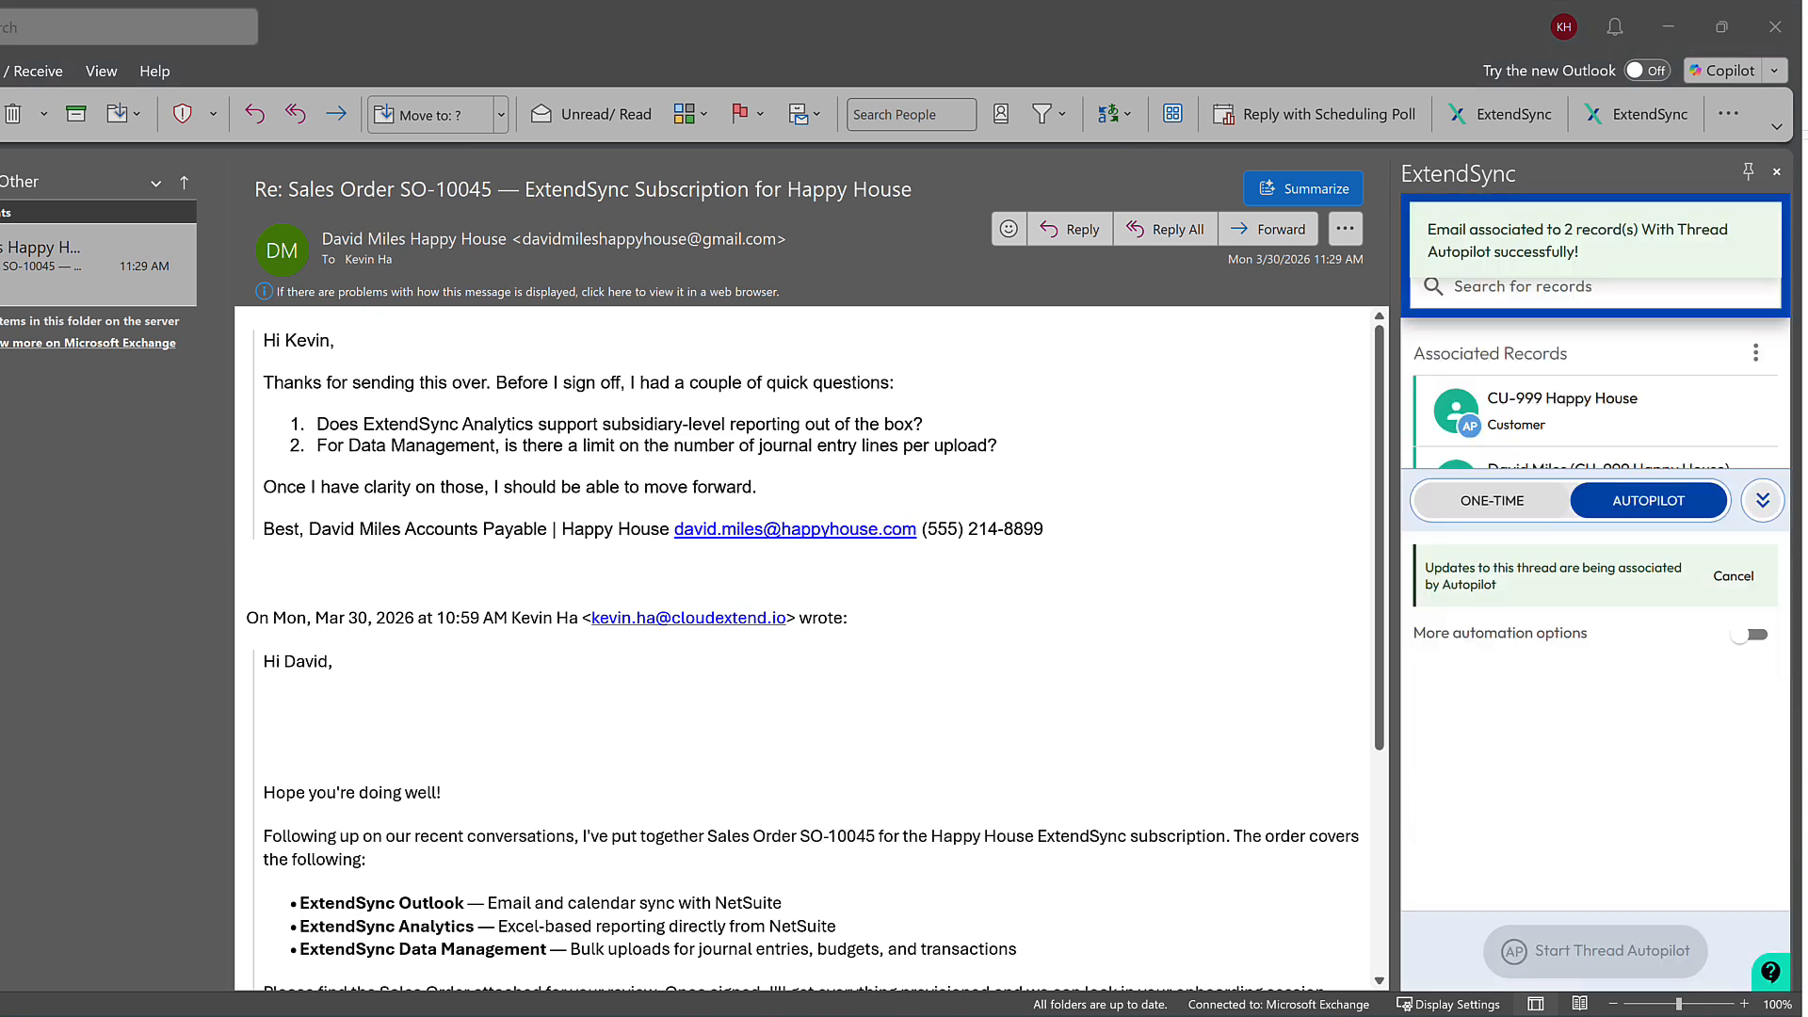
Step: Reply to everyone with the pasted answers on subsidiary-level reporting and the 10,000-line journal entry limit, and send the reply
left_click(1123, 236)
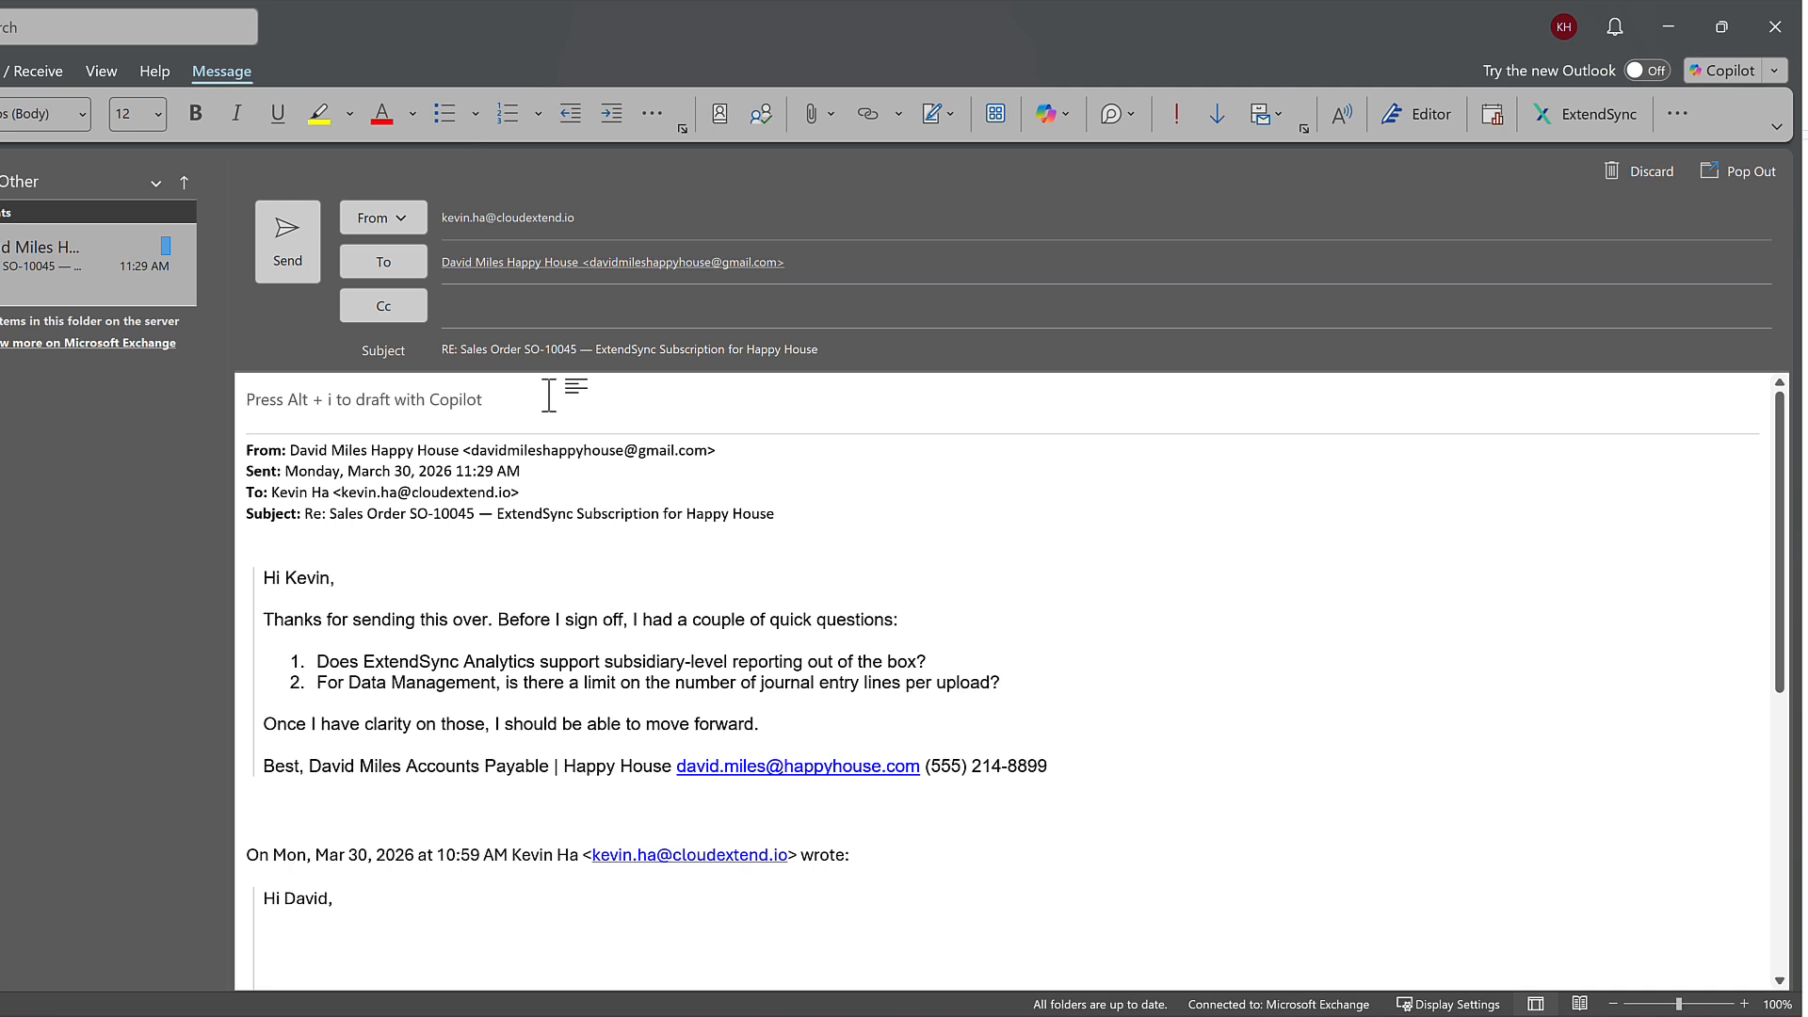
key("ctrl+v")
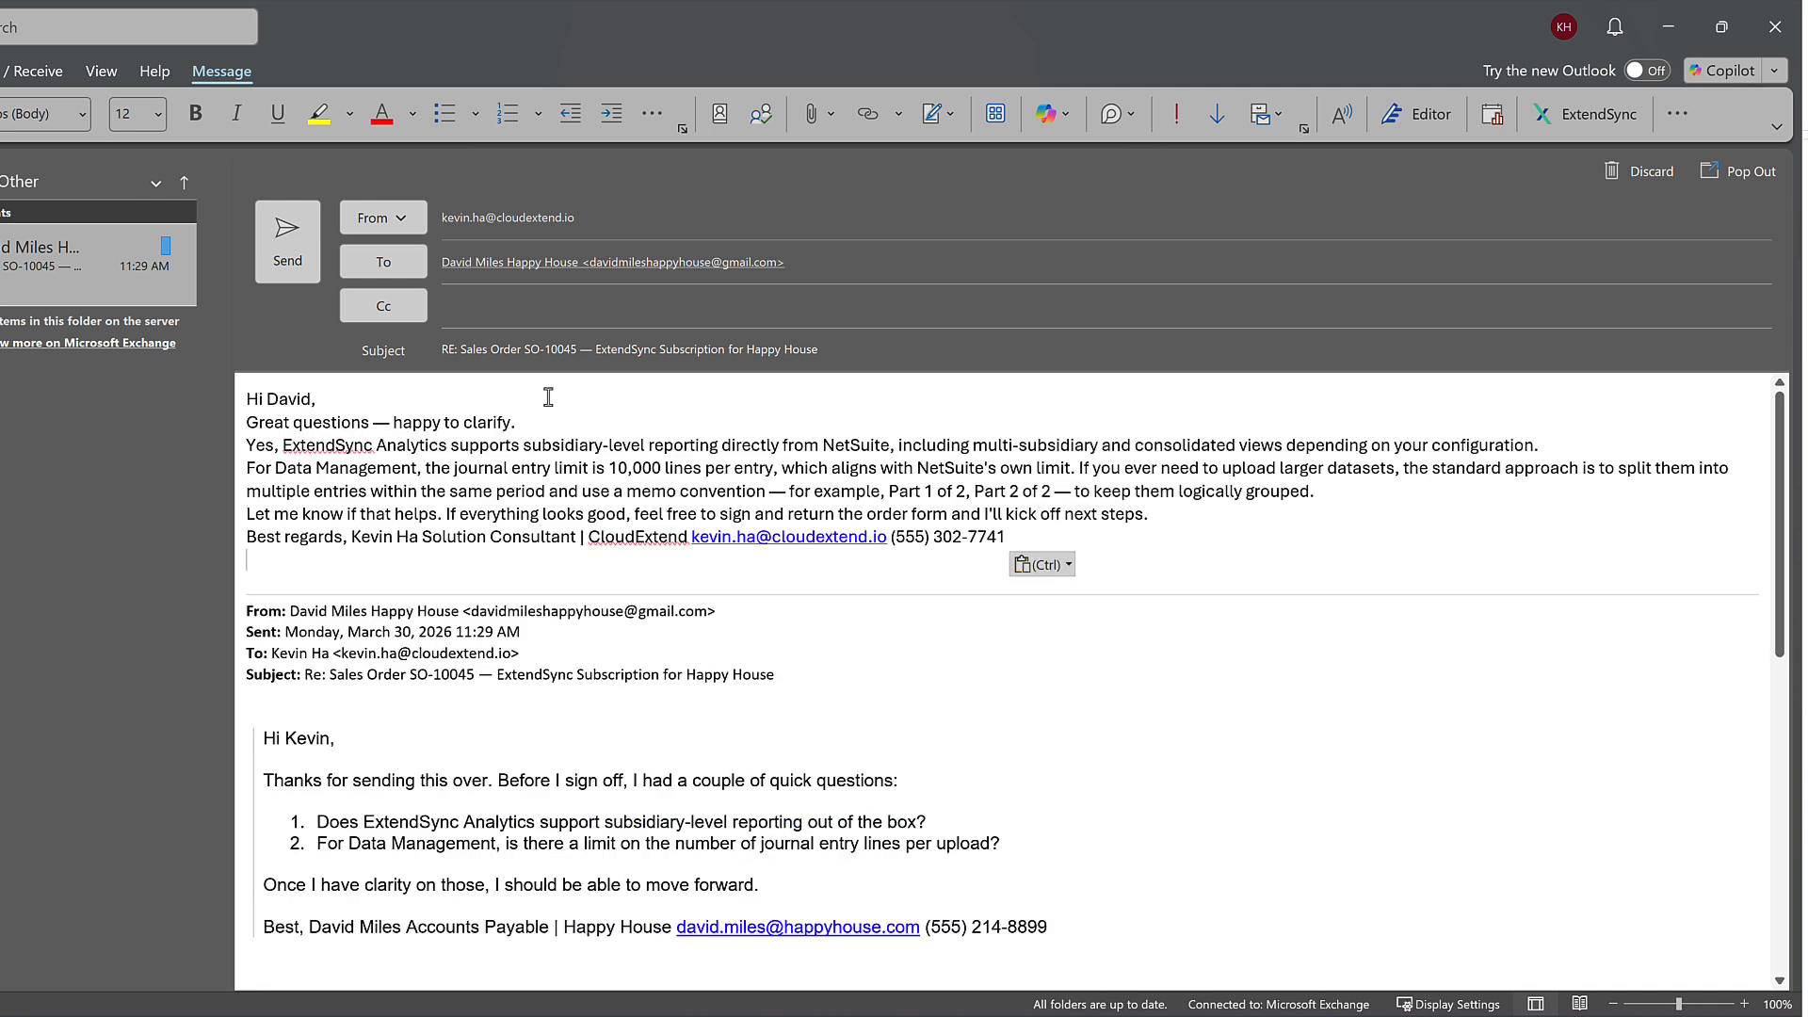
left_click(281, 240)
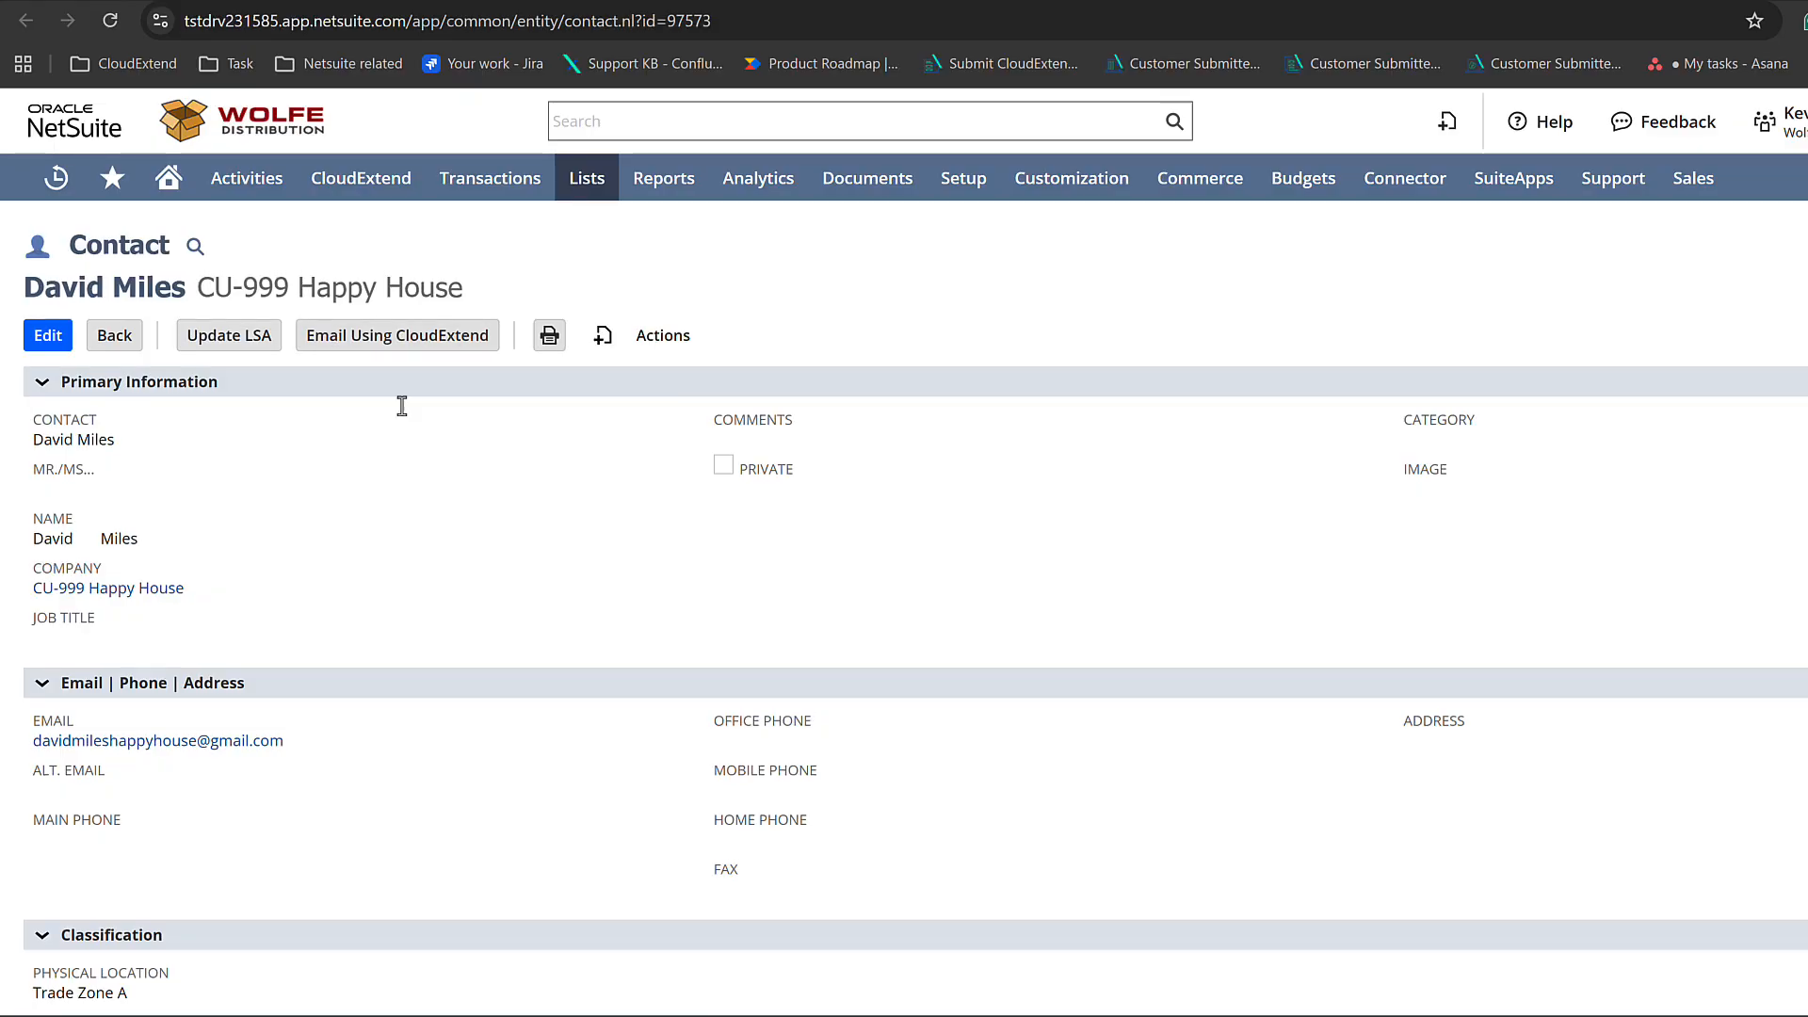
Step: Switch to NetSuite and show the communication section of the Happy House contact record
scroll(402, 406, "down", 7)
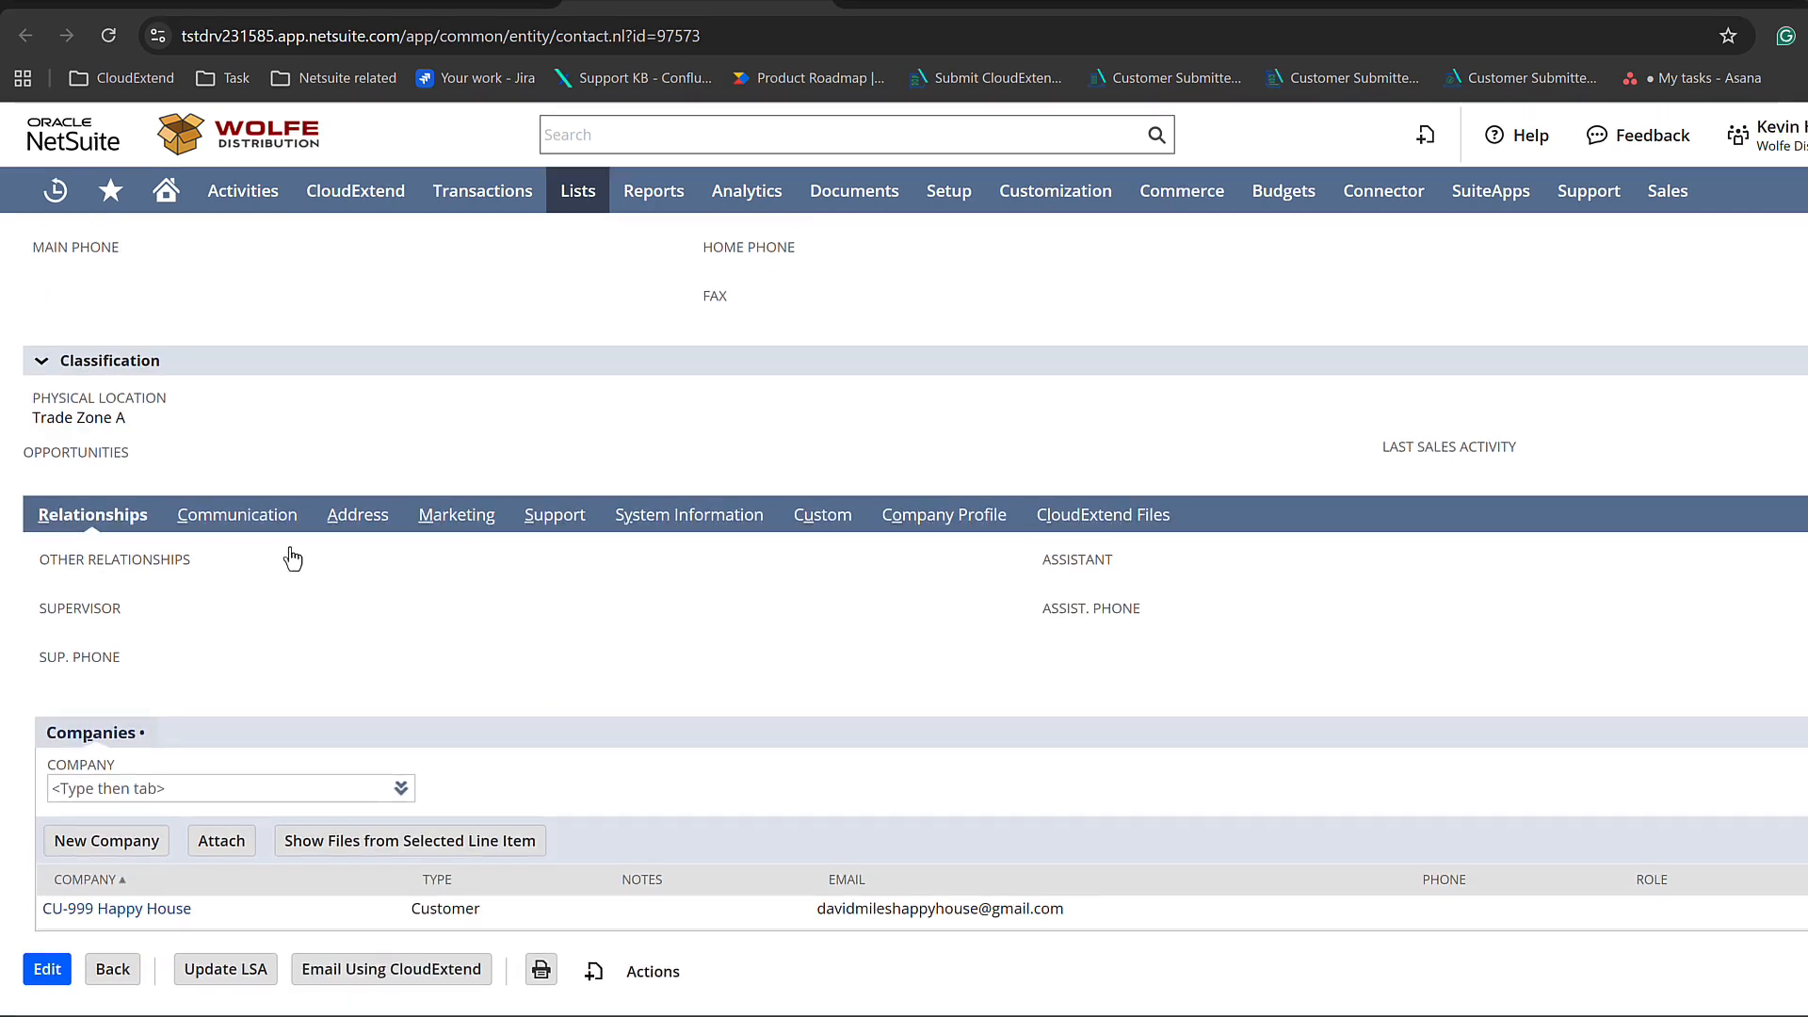
left_click(237, 515)
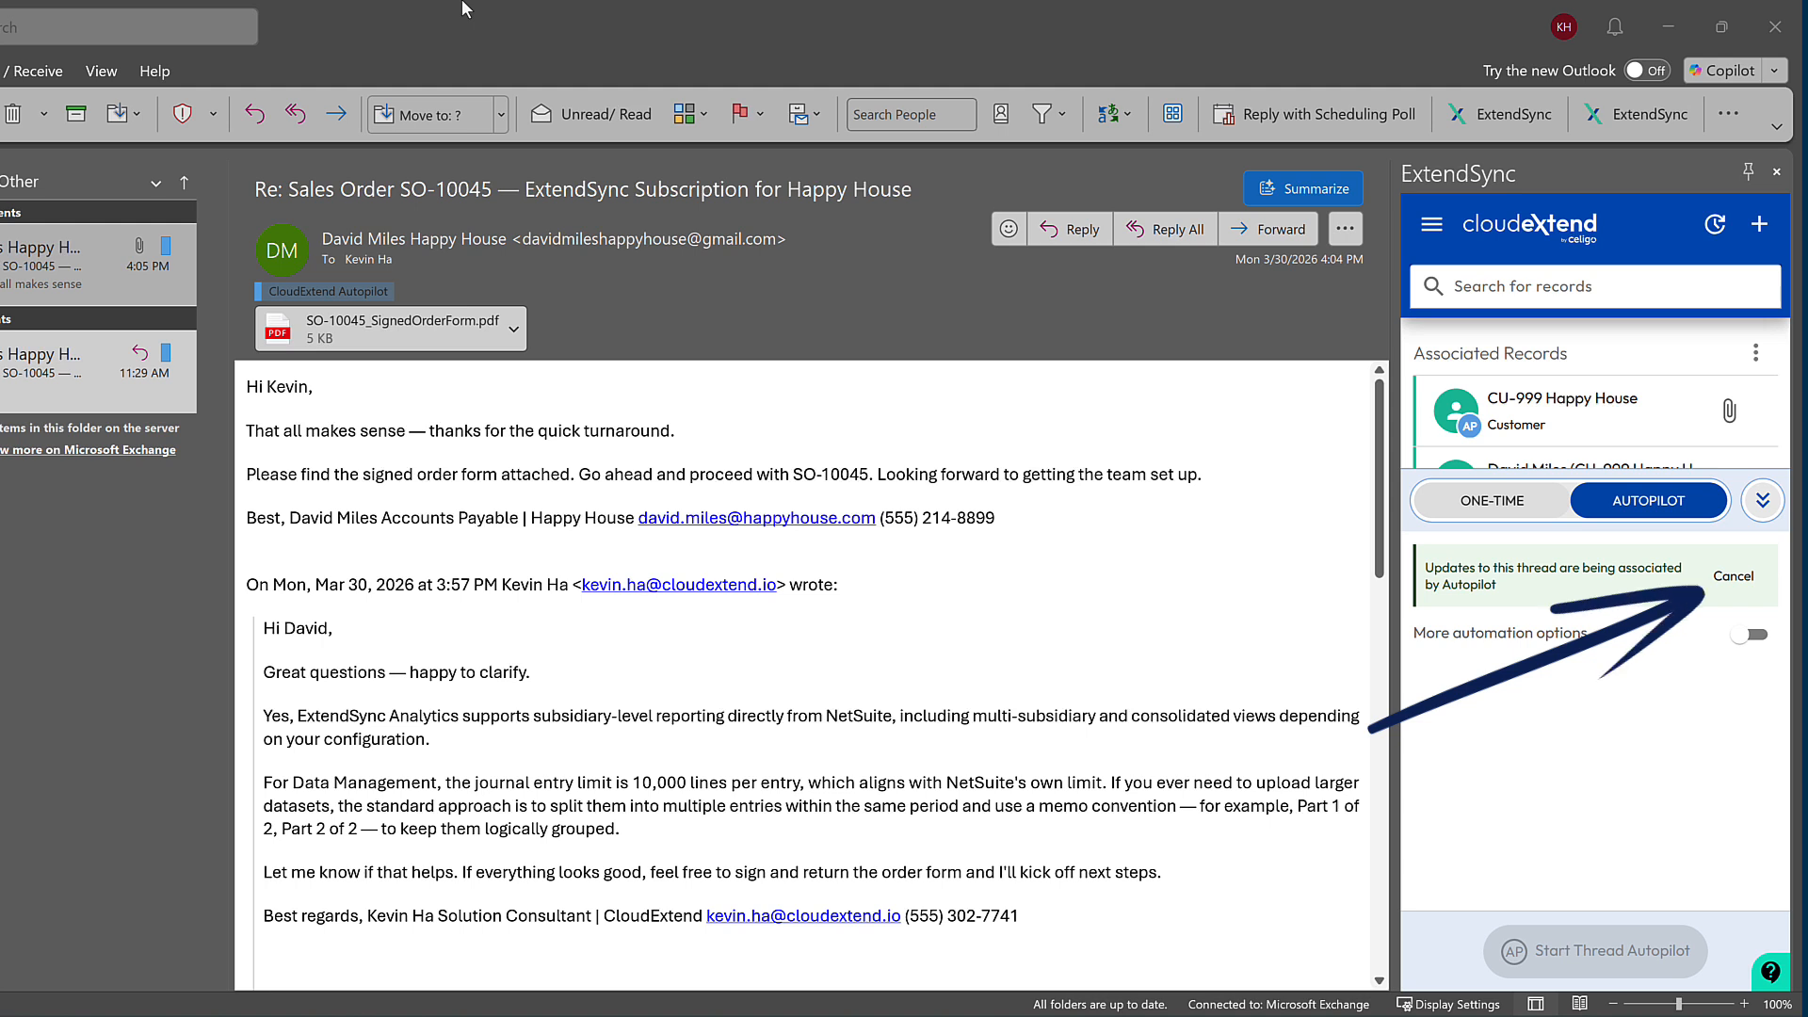
Step: Back in Outlook, associate the signed-order email one-time with the Happy House sales order, including its signed order form PDF
left_click(1730, 584)
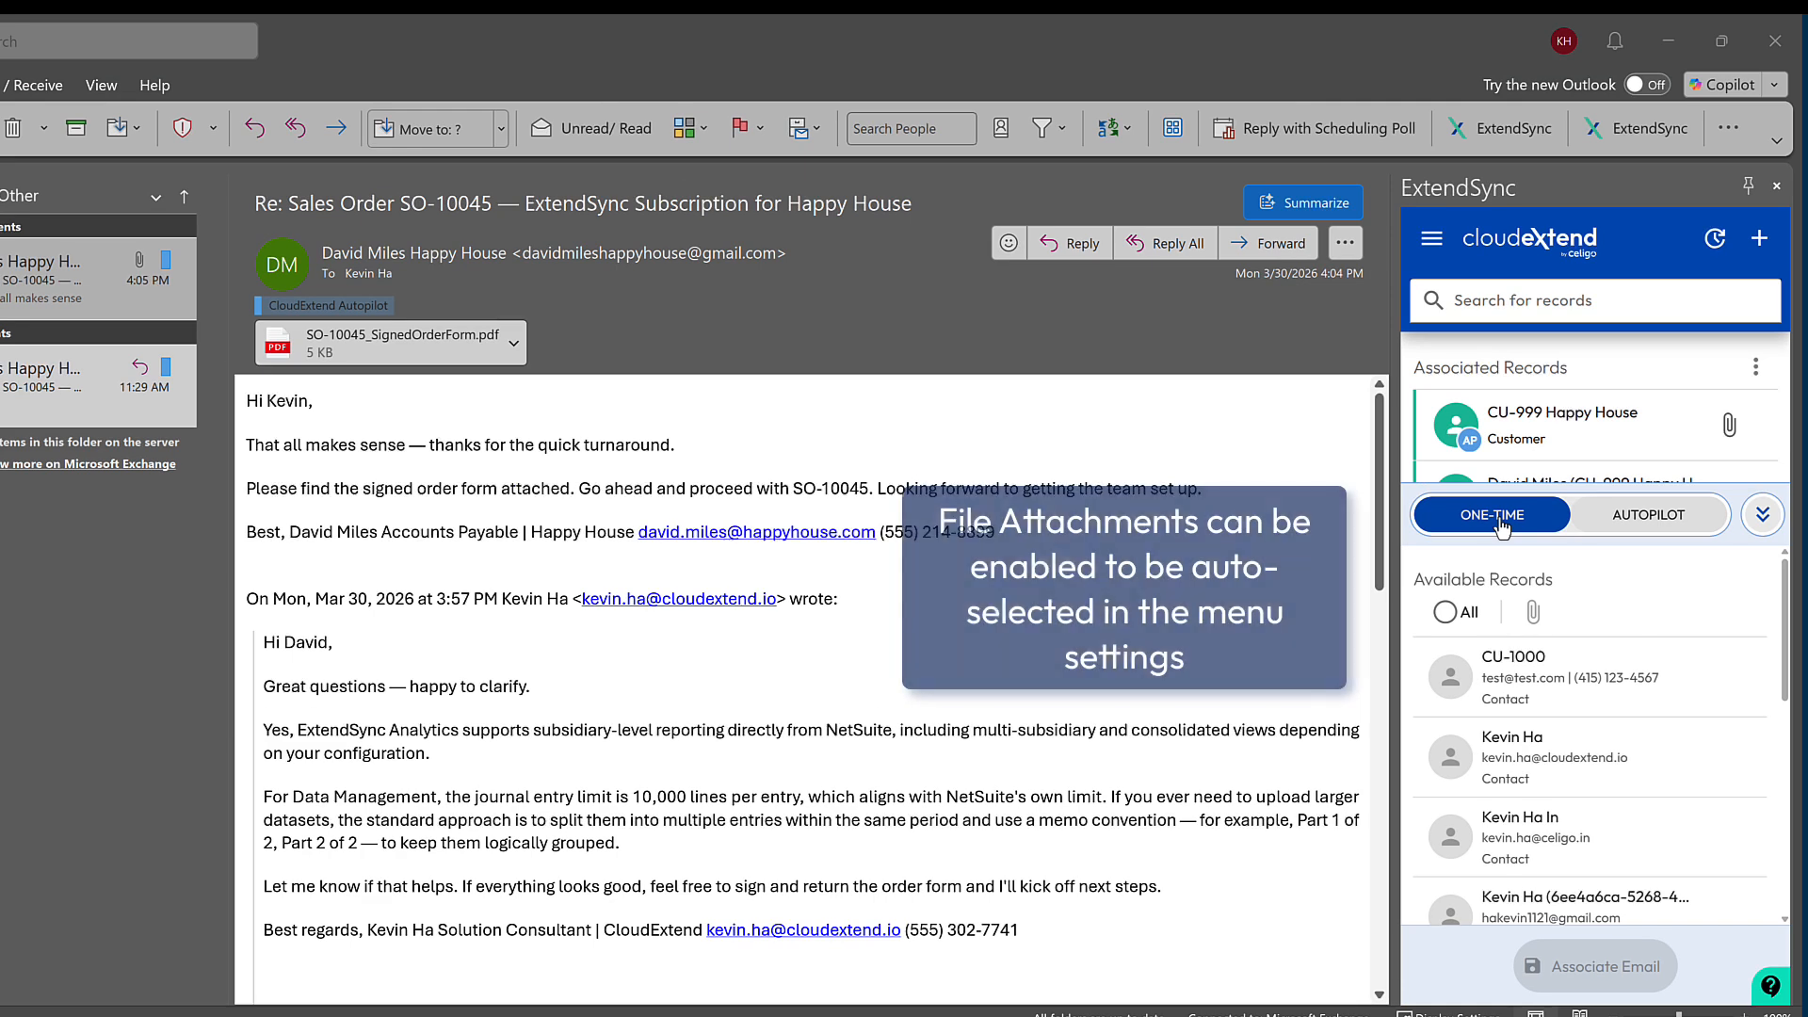
scroll(1471, 720, "down", 5)
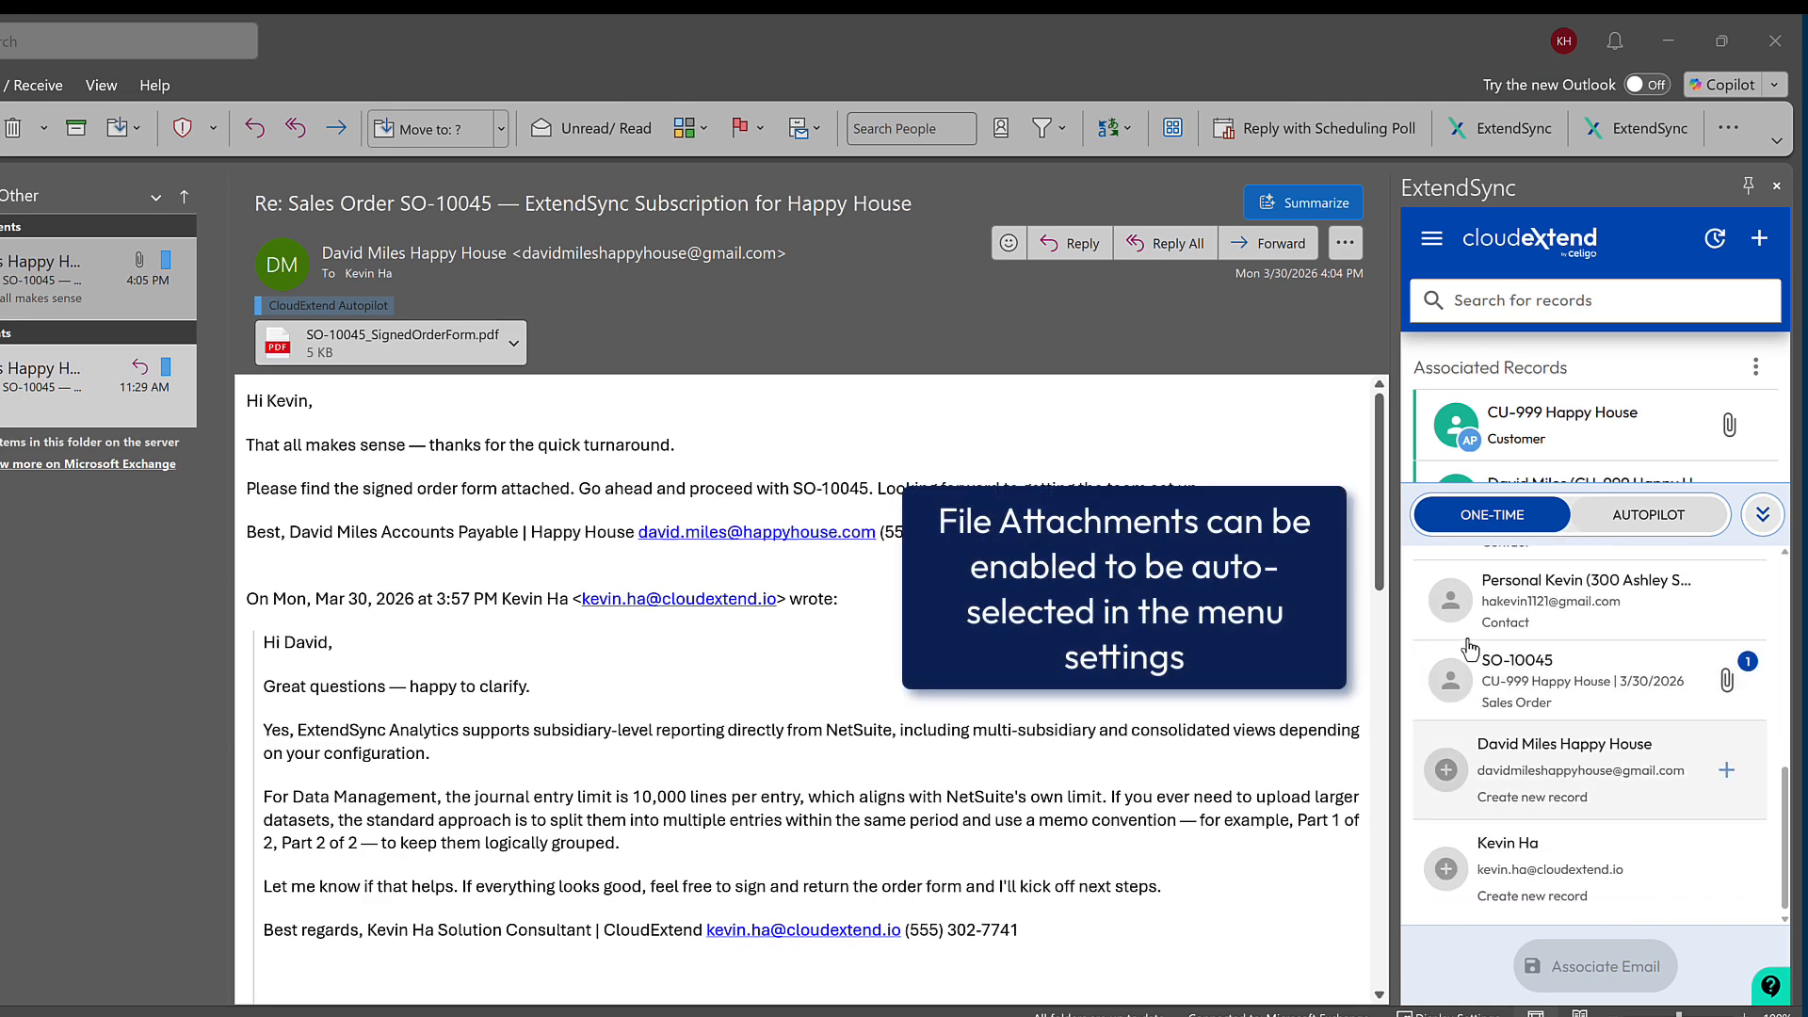
left_click(1456, 691)
scroll(1457, 693, "up", 3)
scroll(1456, 697, "down", 3)
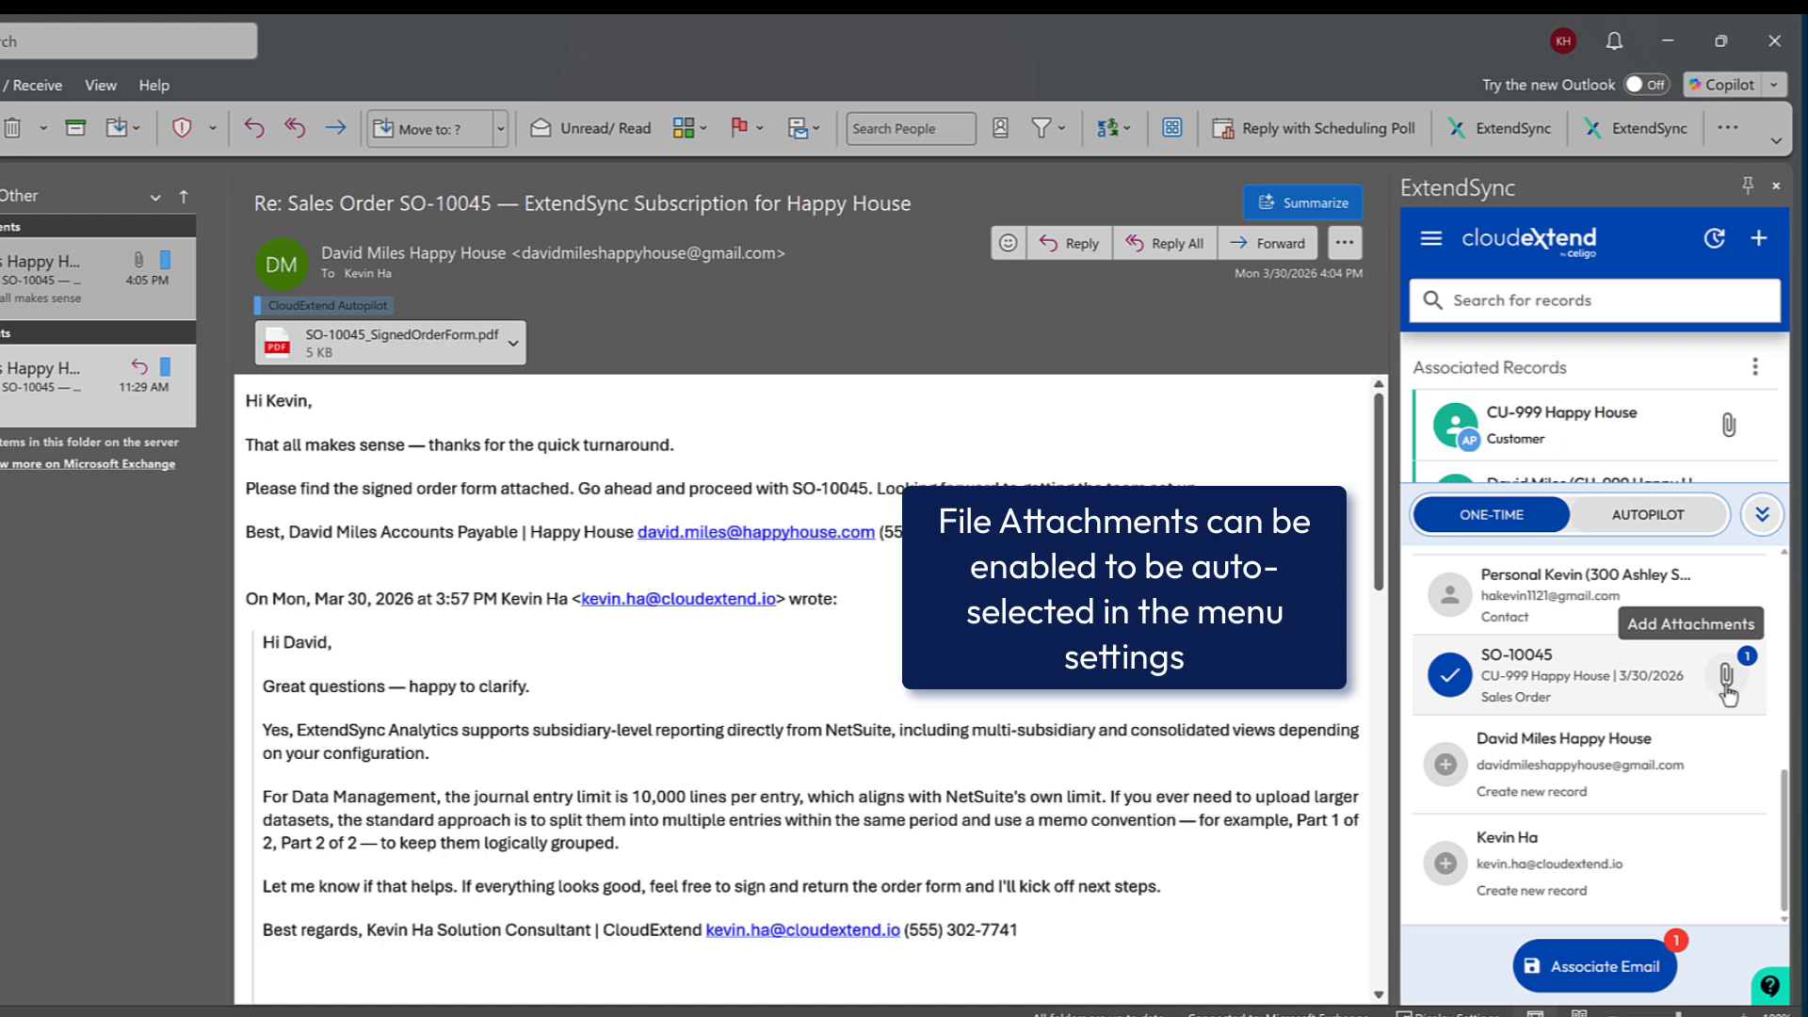
left_click(1725, 682)
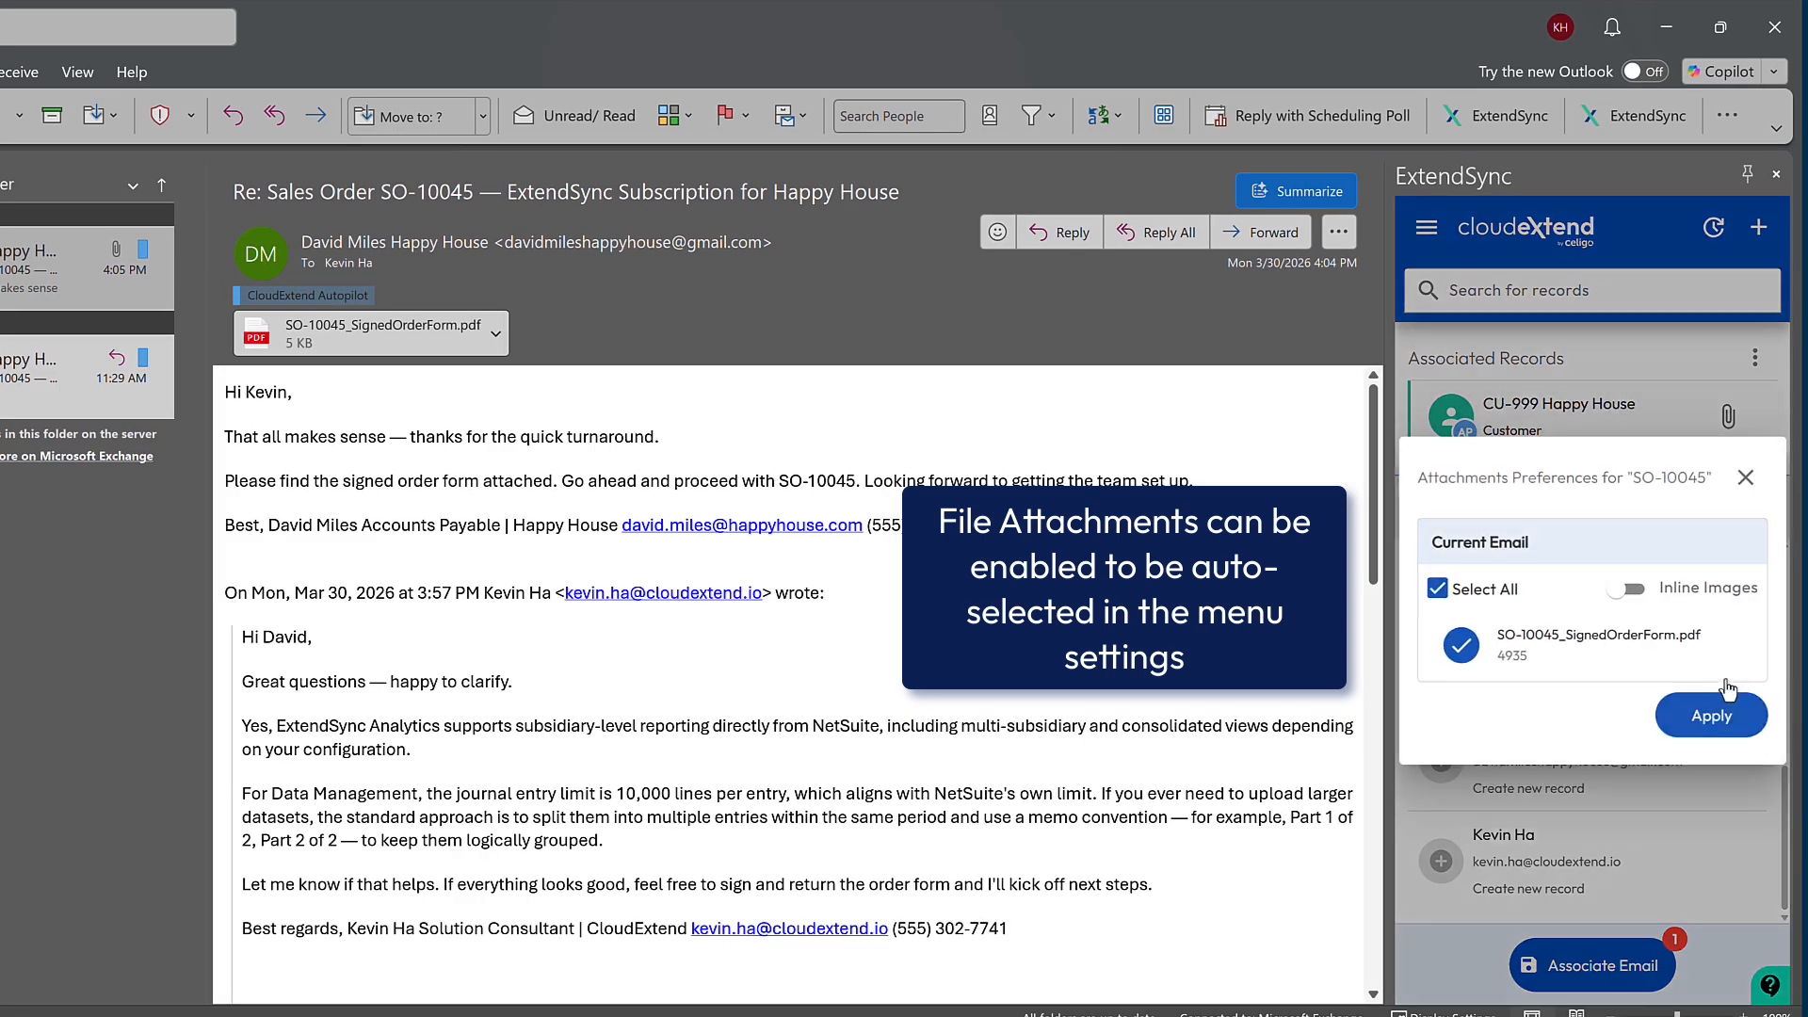
left_click(1735, 706)
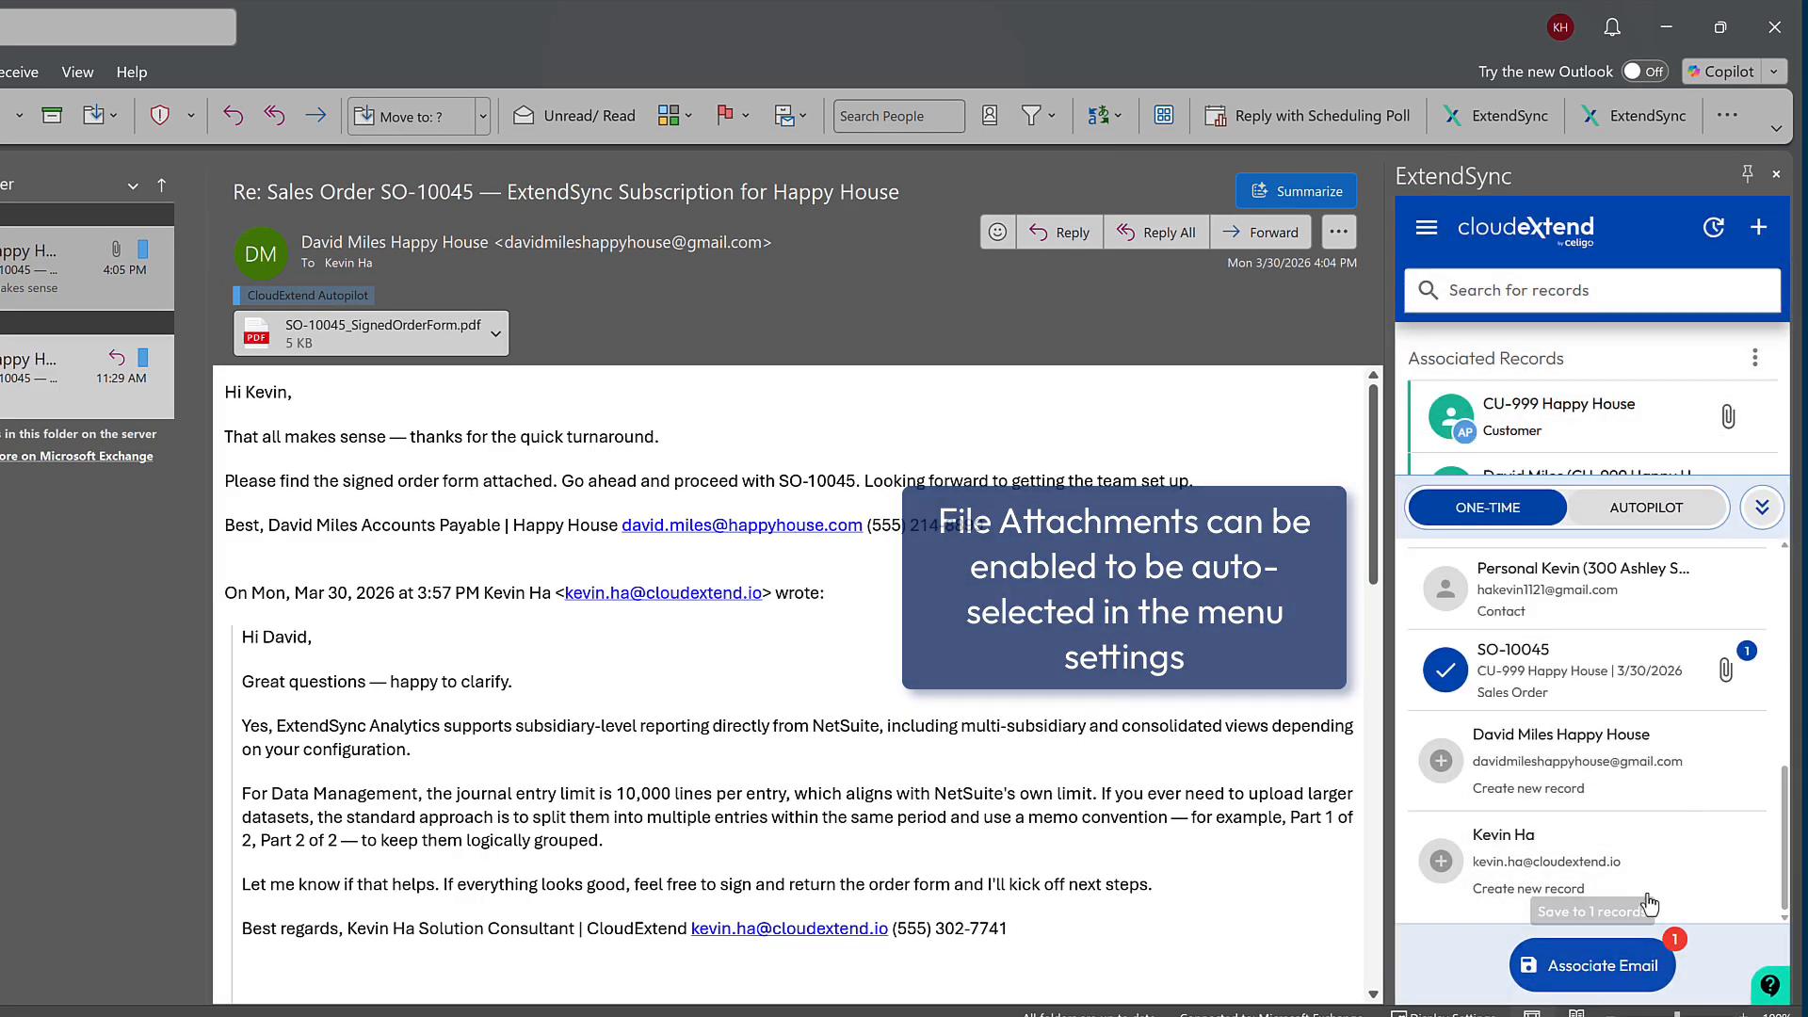
left_click(1613, 974)
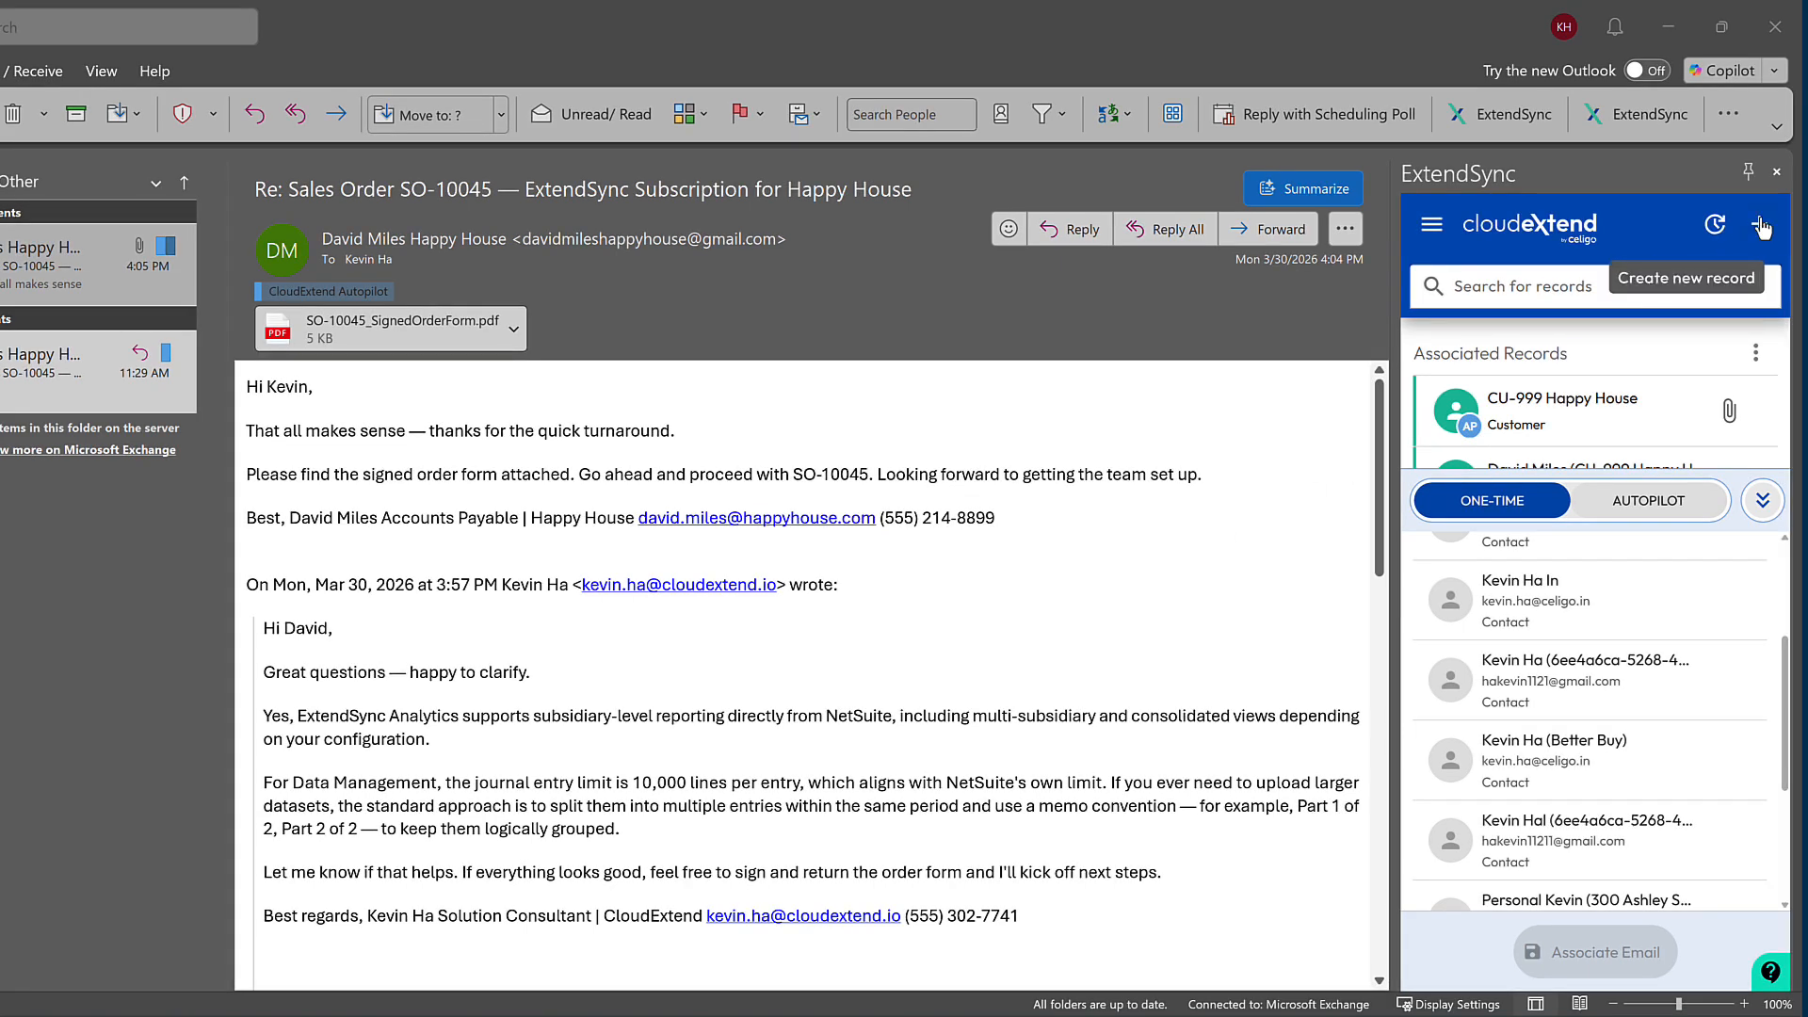
Step: Examine the fields of the blank form for creating a Contact record, and return to the associated records
left_click(1761, 228)
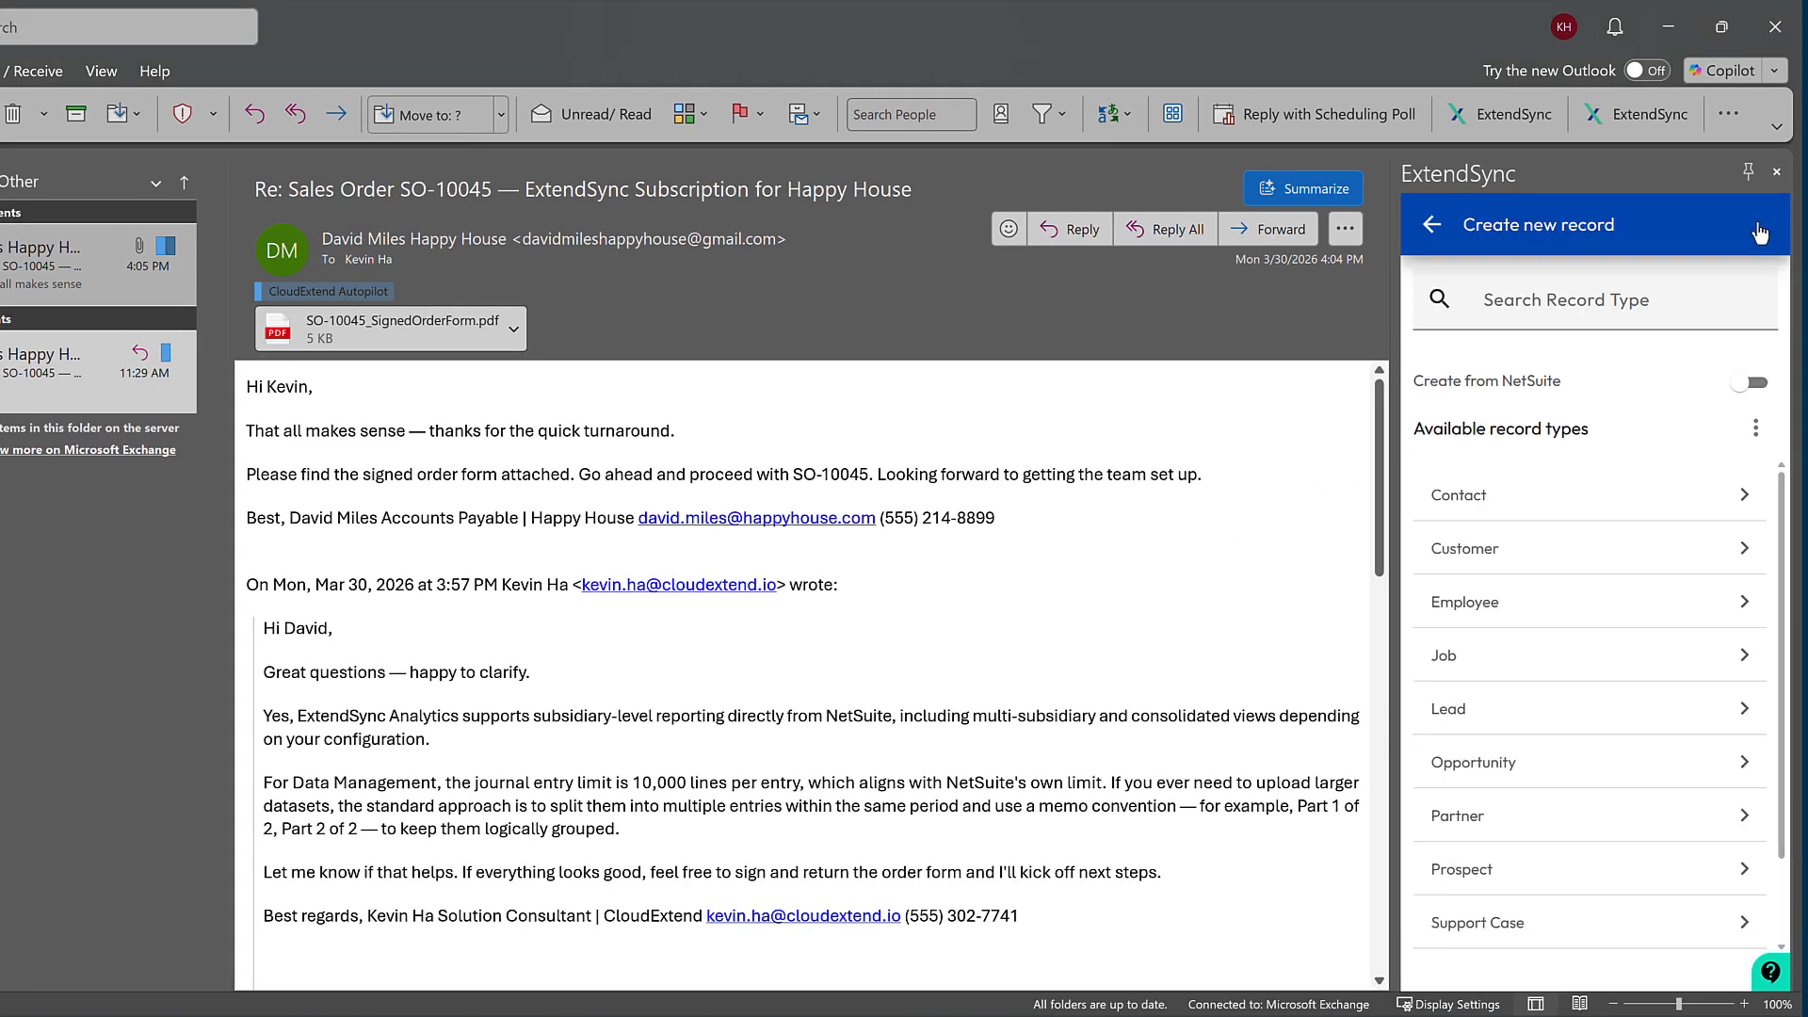
left_click(1567, 496)
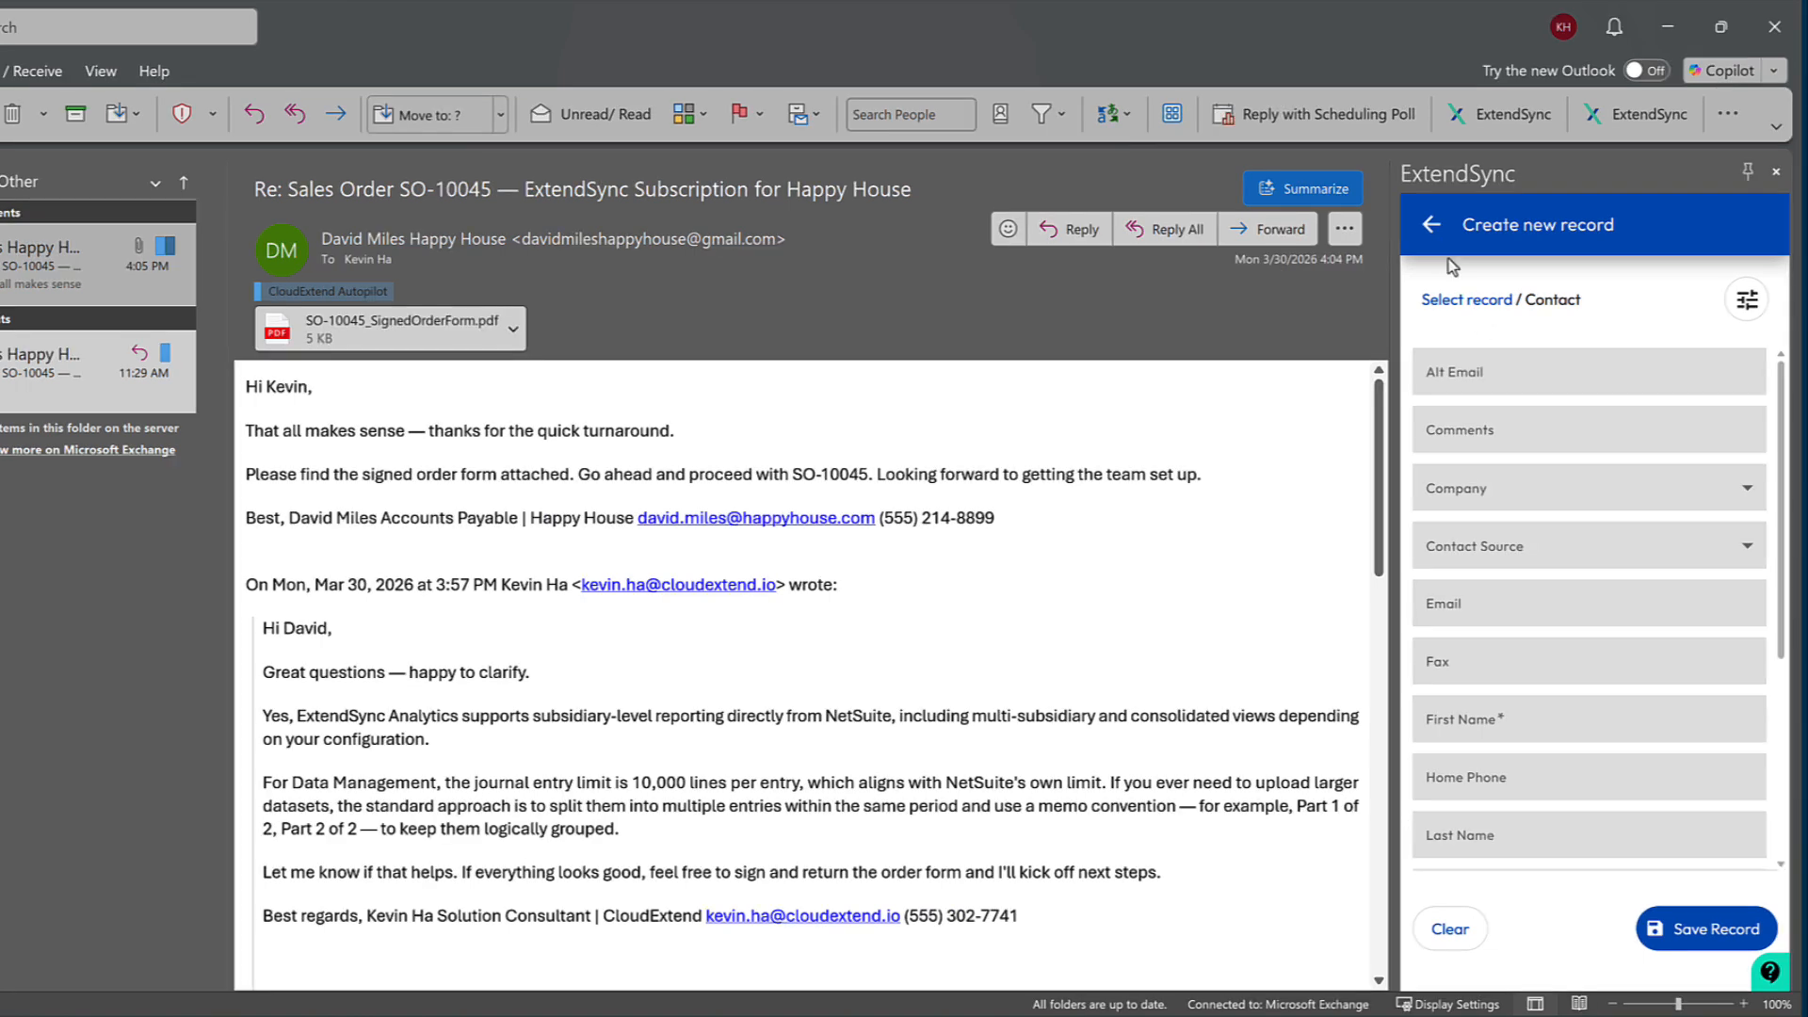
left_click(1432, 226)
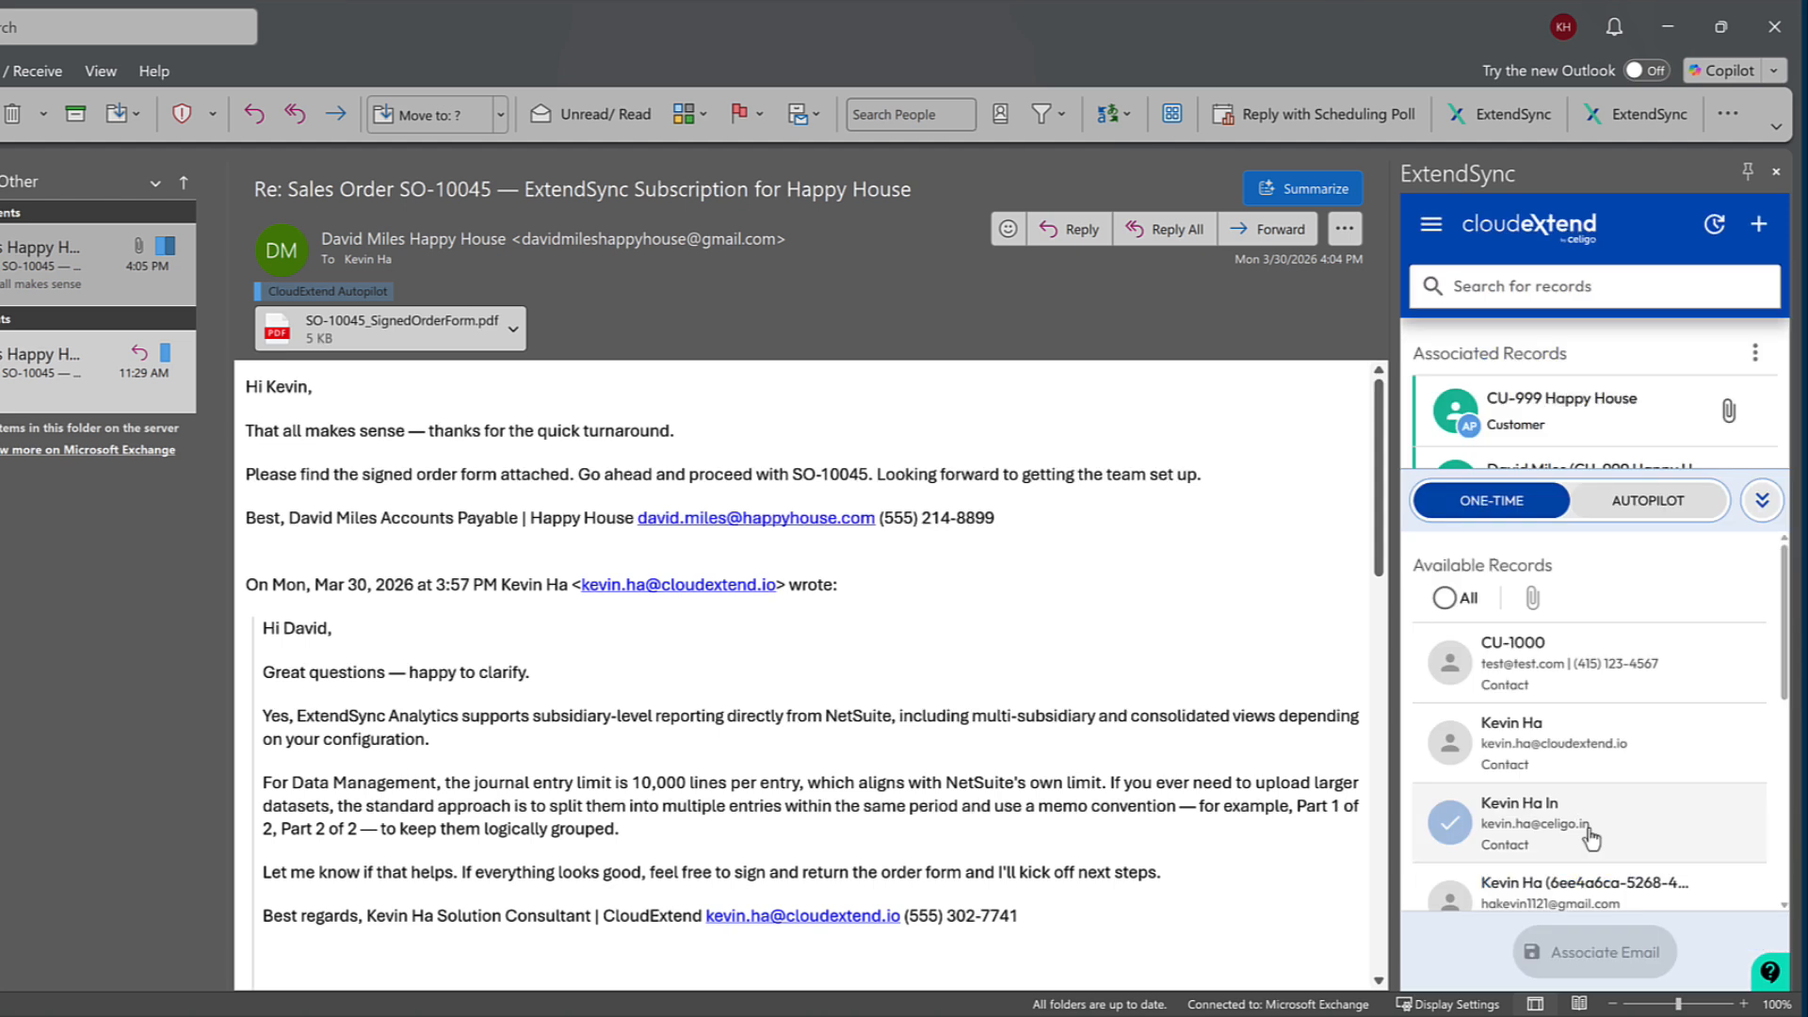
Step: Enter a home phone number for the third contact in the available records and save the contact
mouse_move(1592, 836)
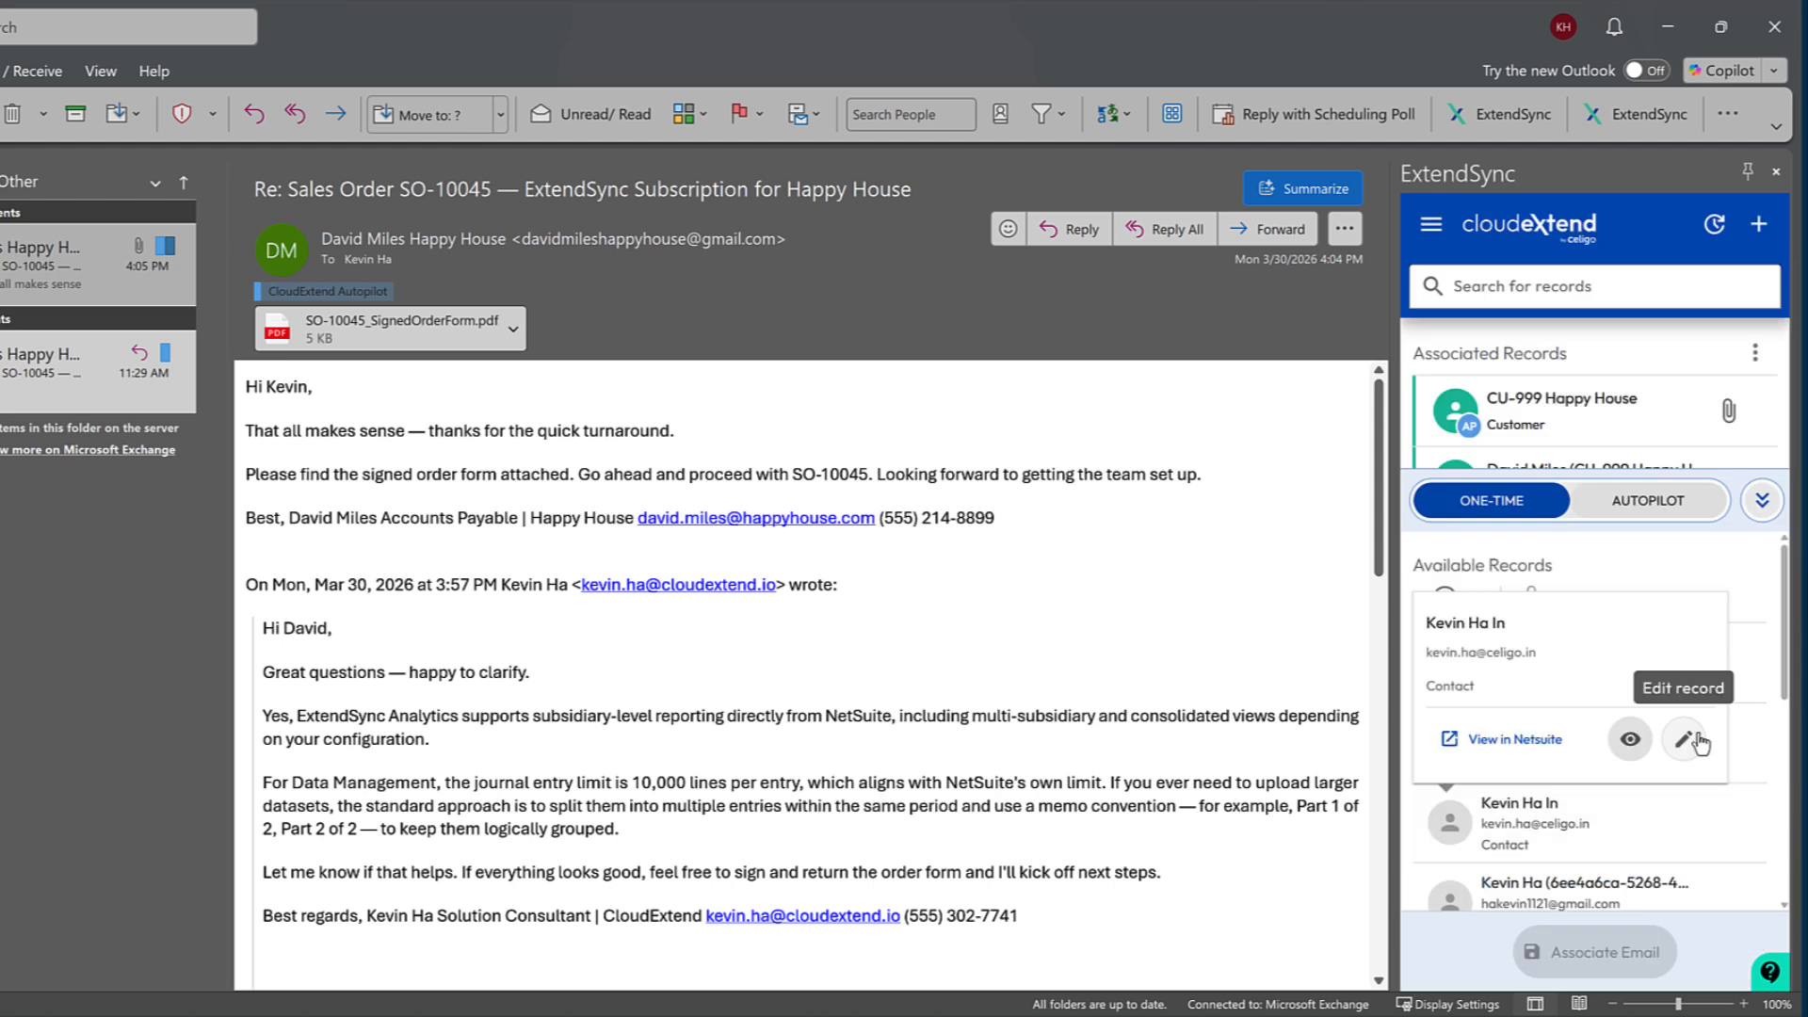
left_click(1686, 738)
left_click(1541, 555)
type("(555) 214-8899")
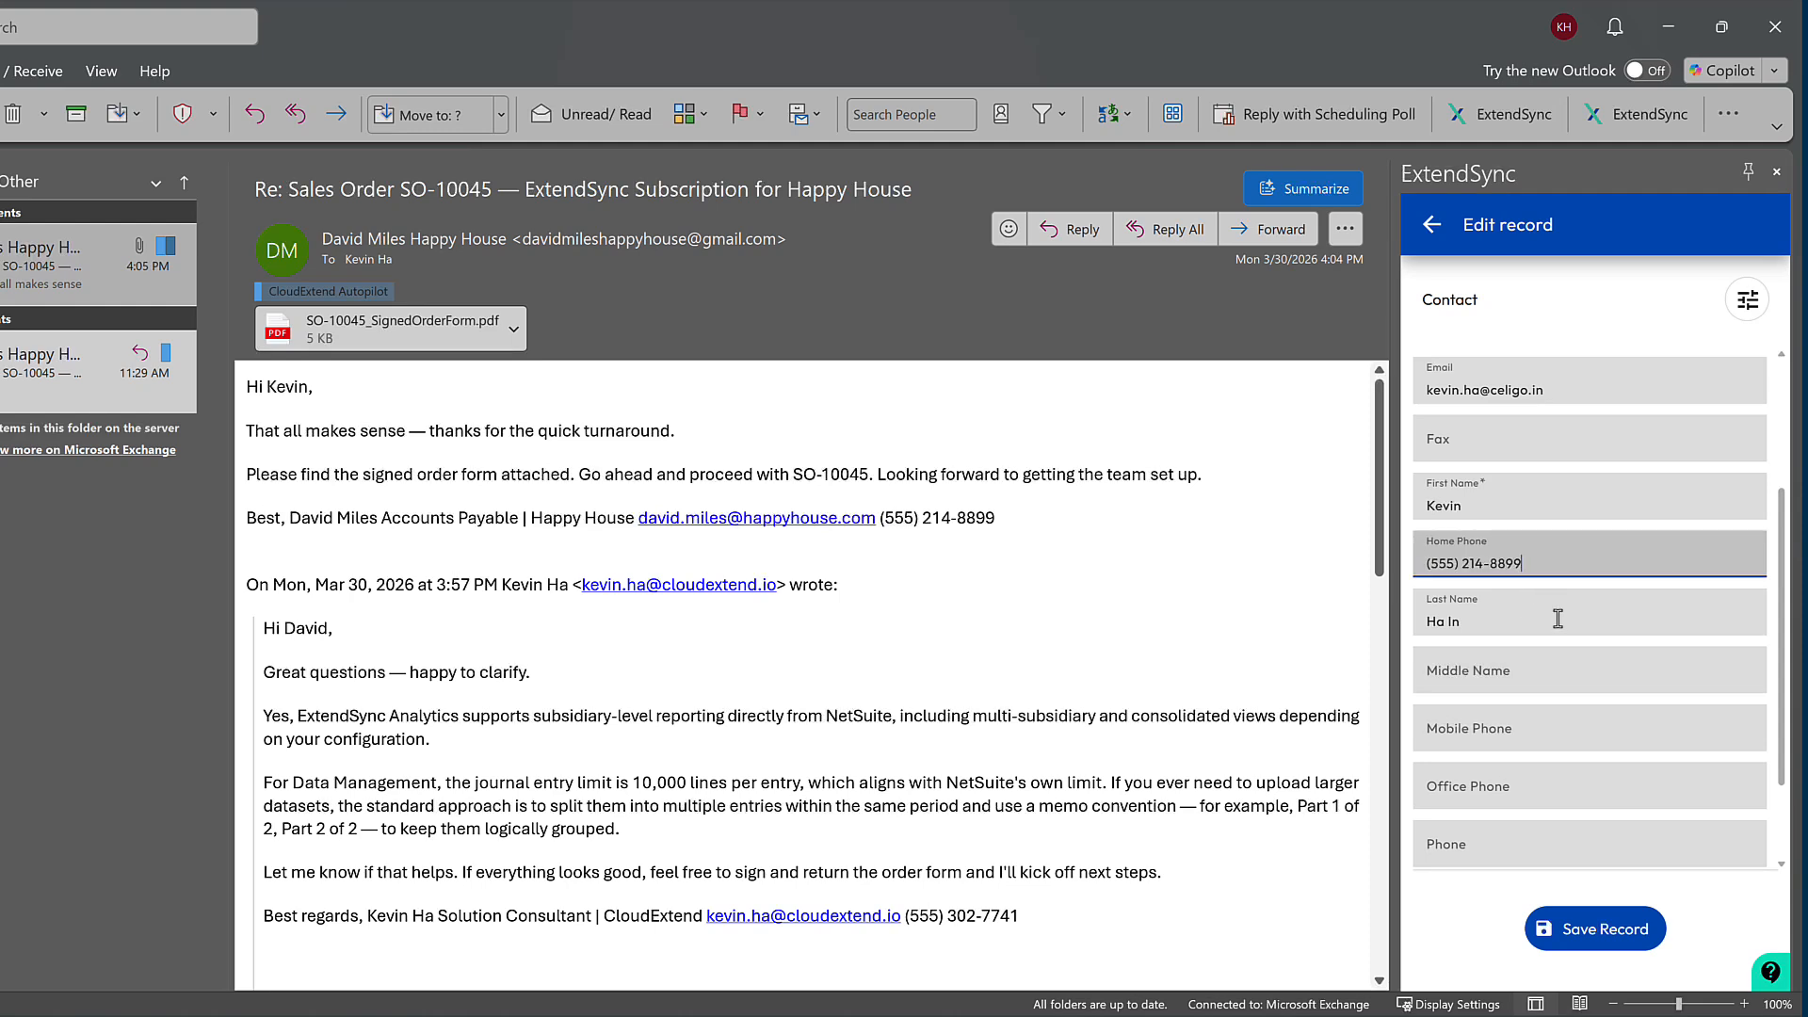
left_click(1590, 931)
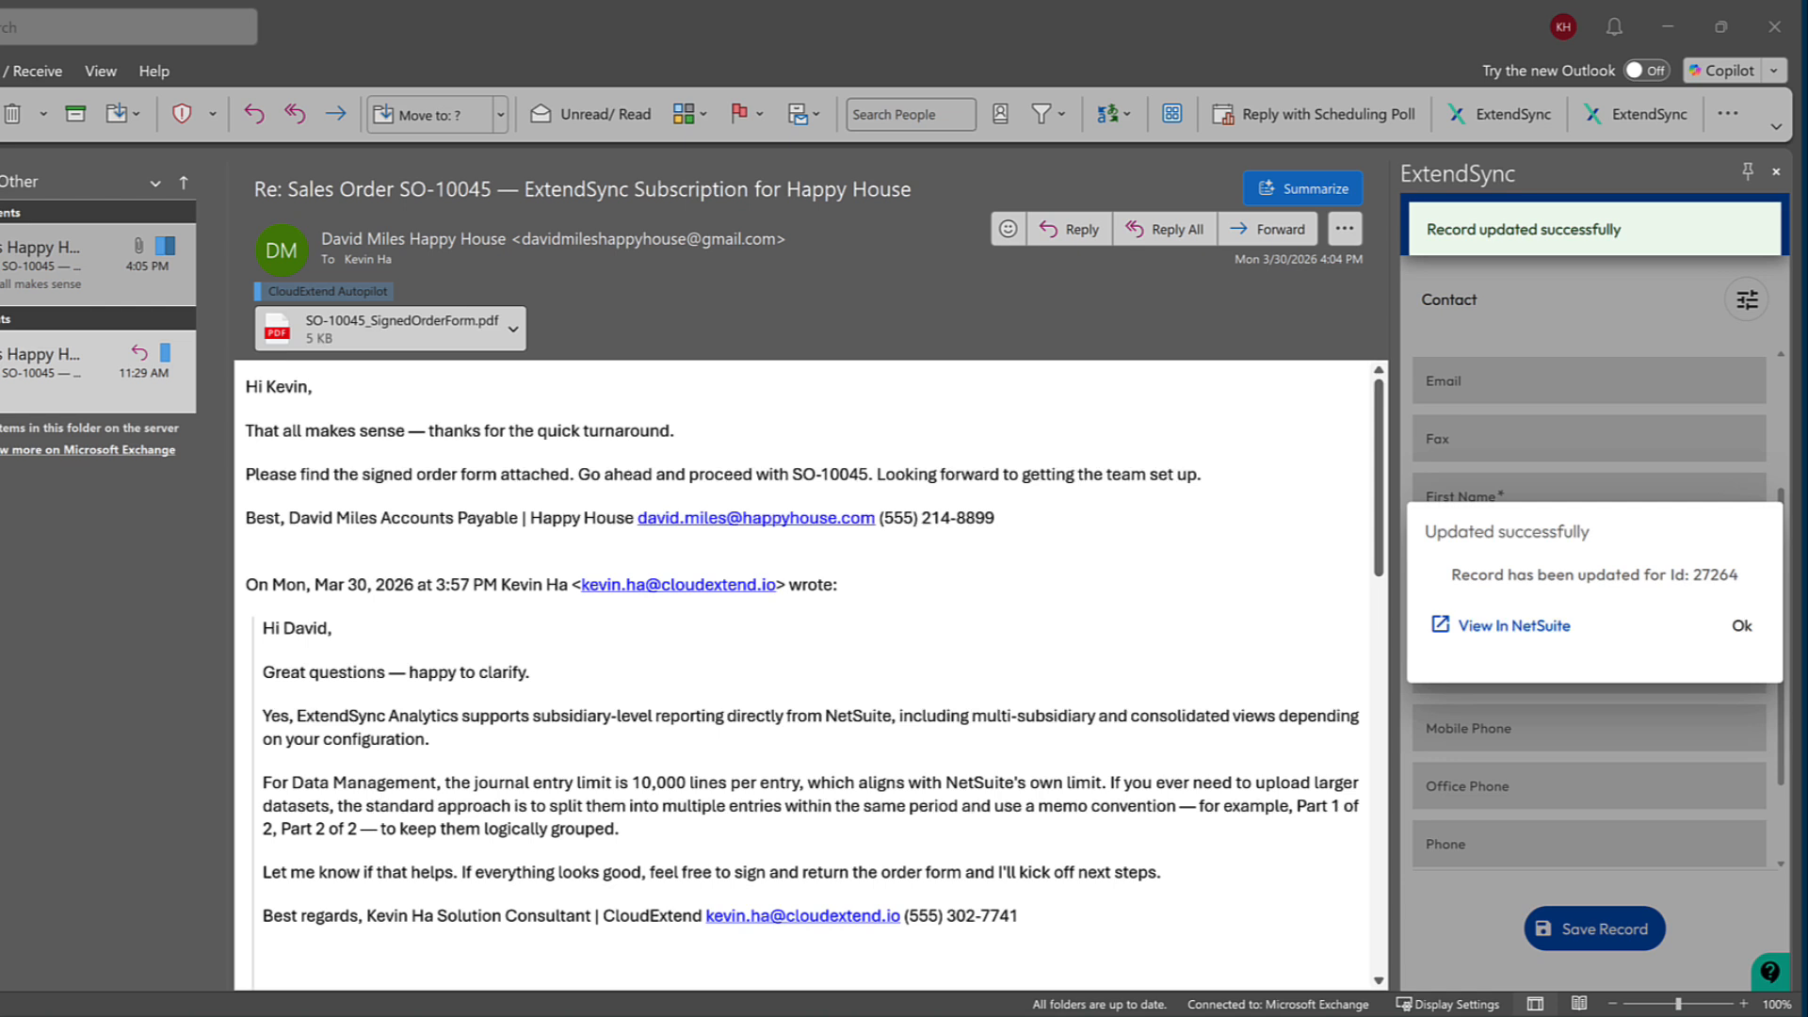
left_click(1741, 625)
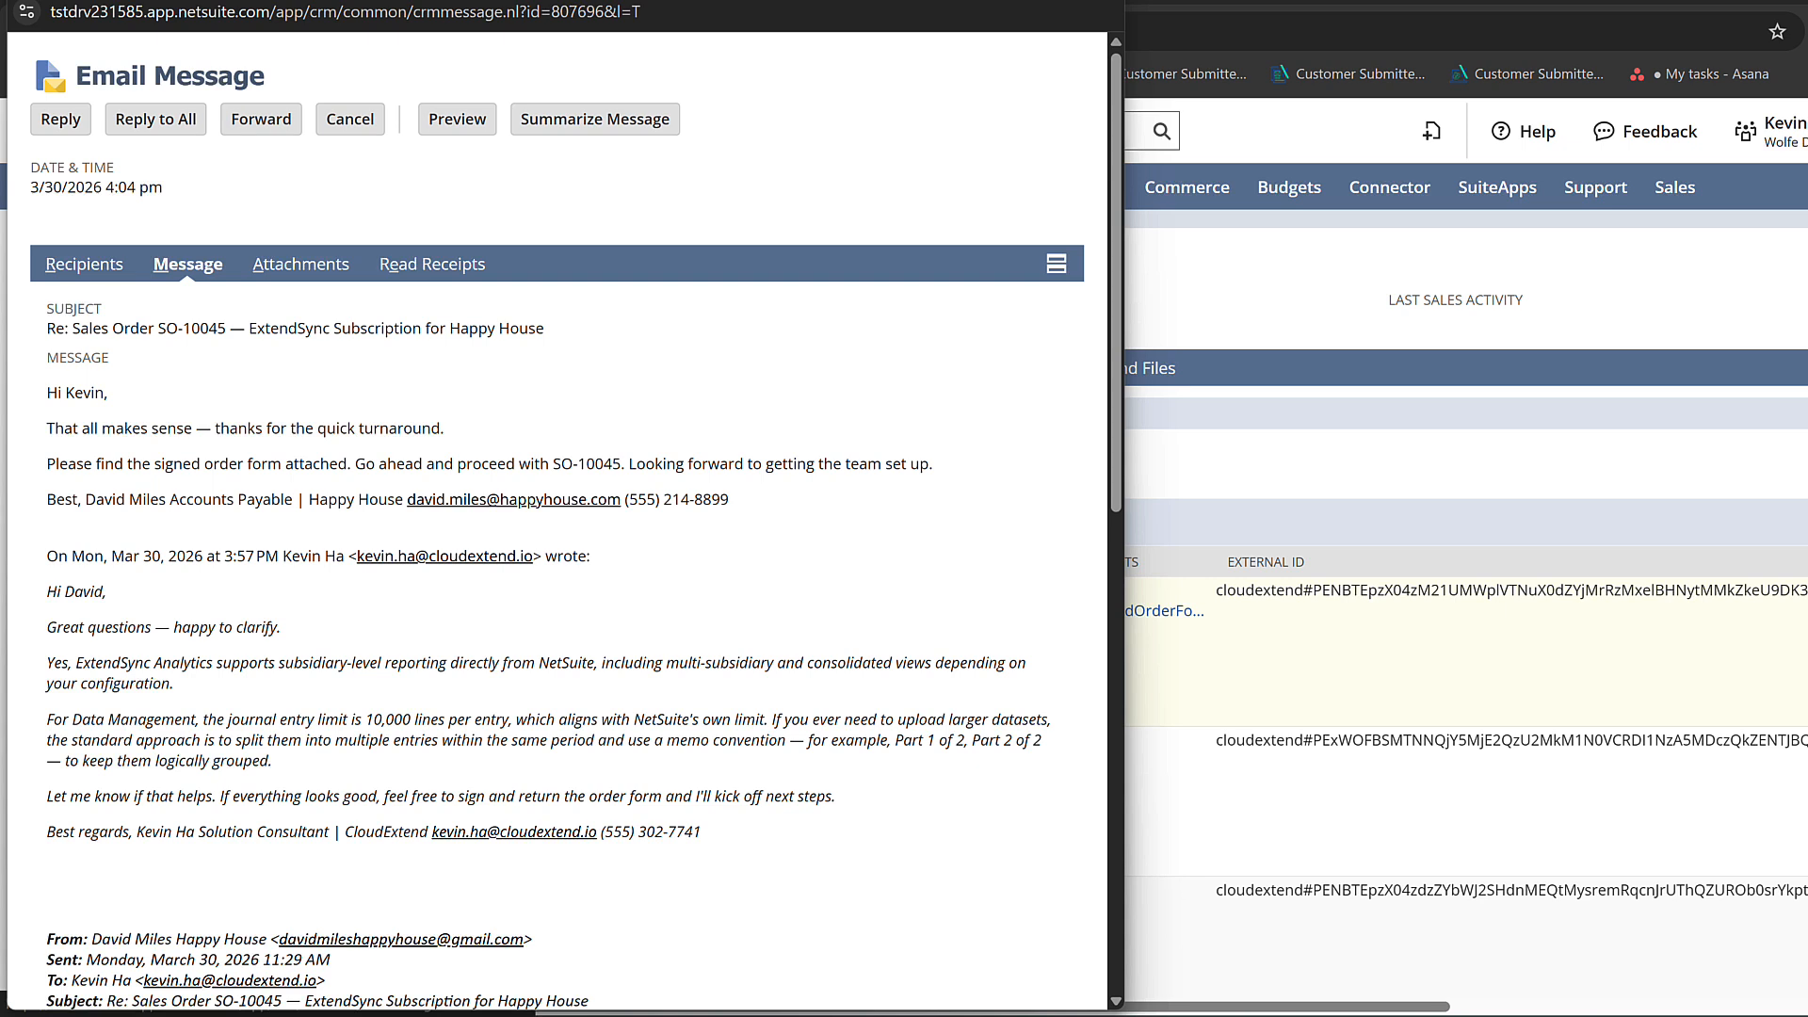
Step: Close the email message in NetSuite and review the full message history of the Happy House contact
key("ctrl+w")
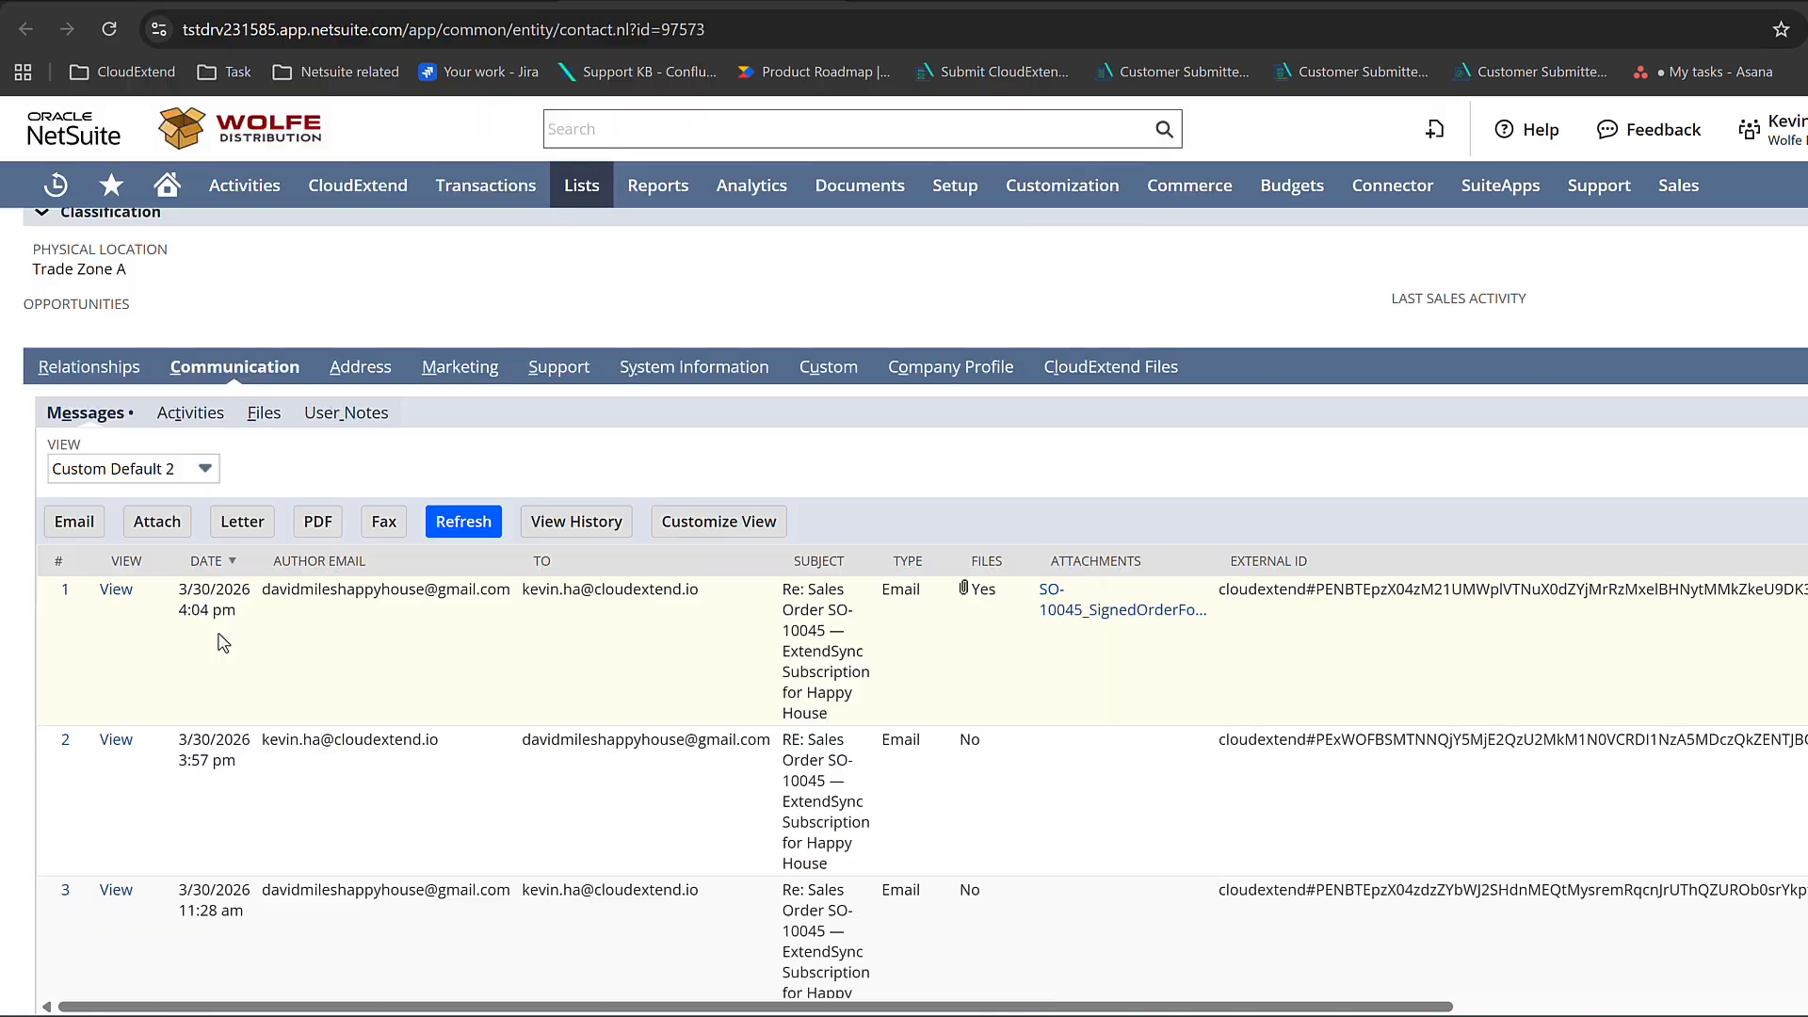
left_click(576, 516)
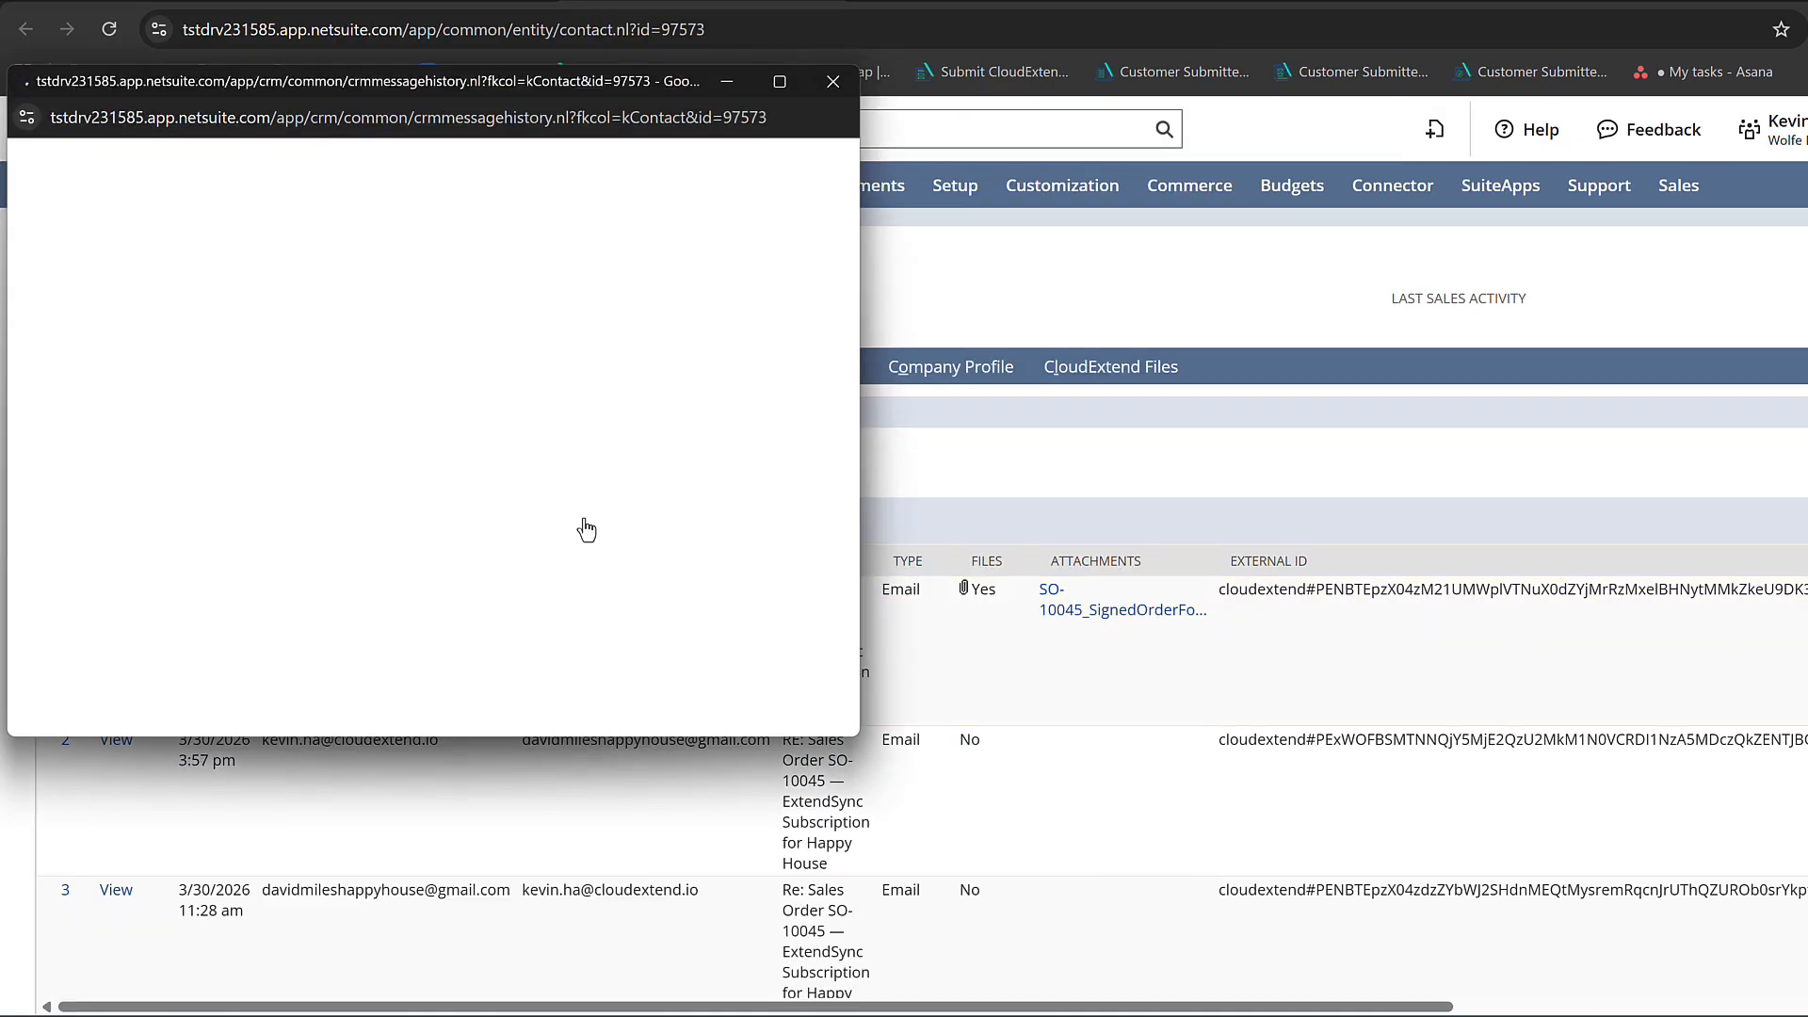
scroll(585, 519, "down", 1)
scroll(588, 525, "down", 10)
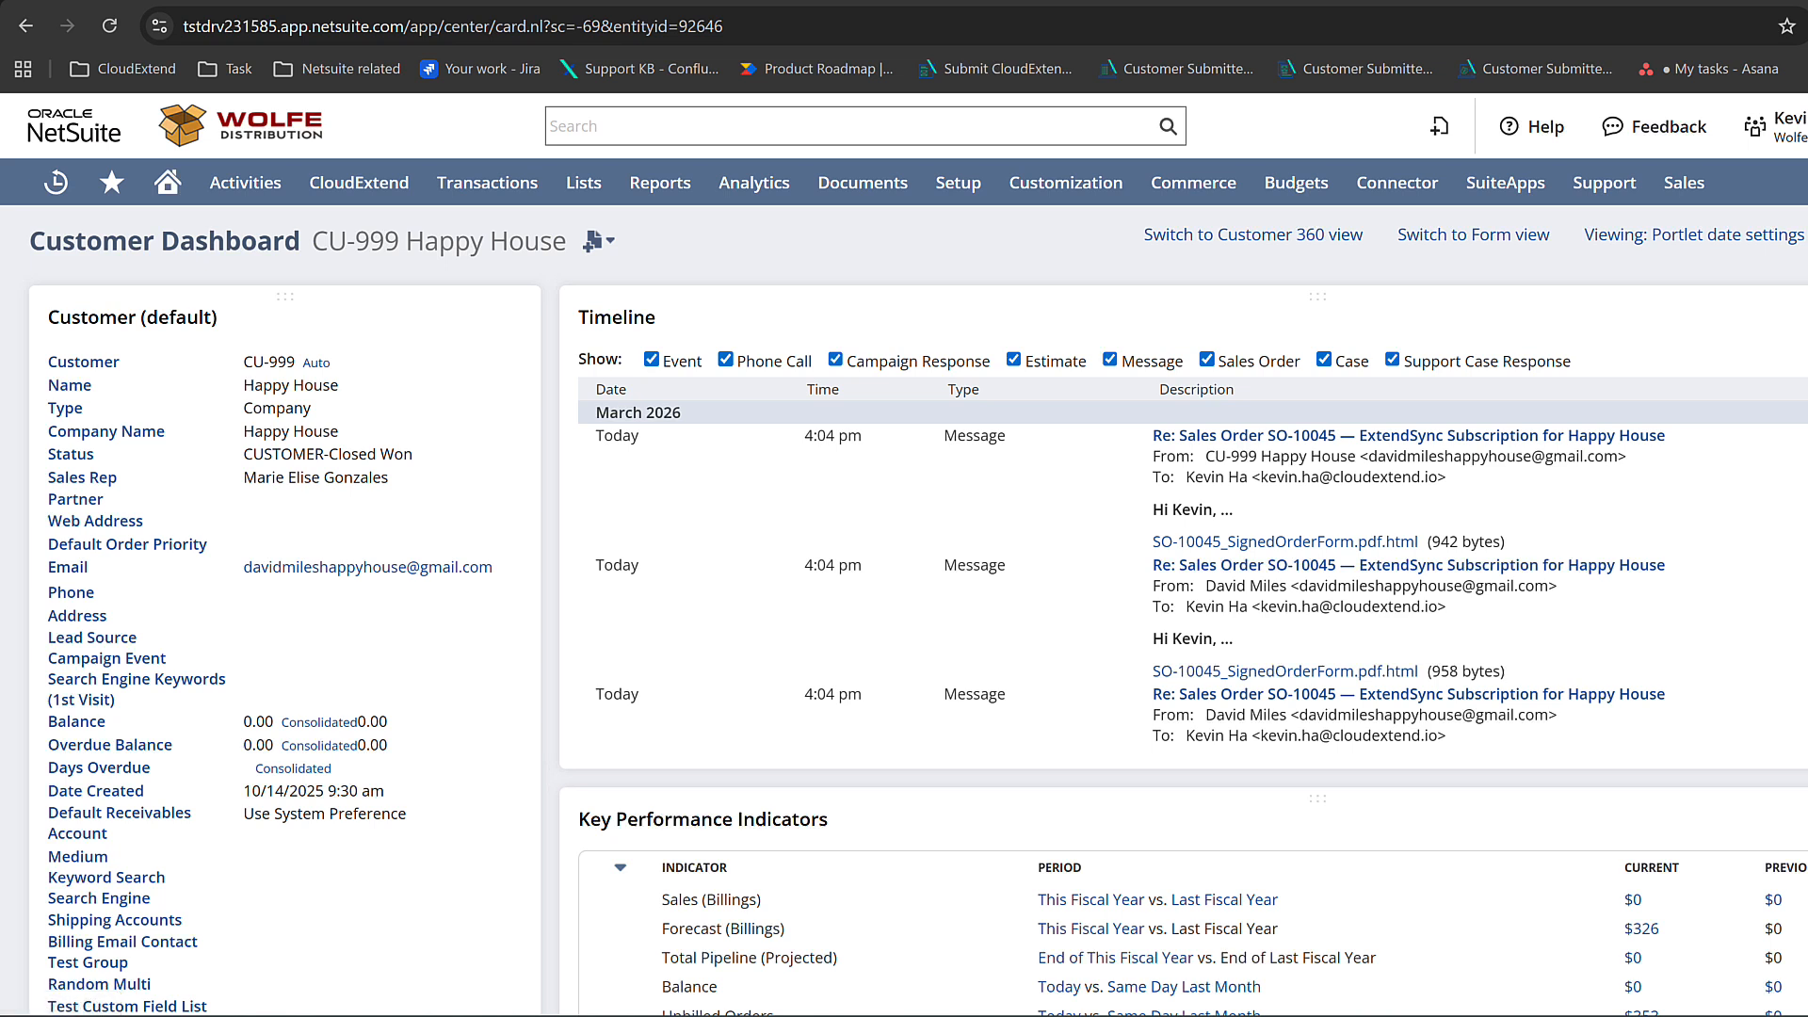
Step: Review the synced messages and the sales order in the timeline of the Happy House customer dashboard
scroll(1183, 577, "down", 1)
scroll(1192, 579, "down", 4)
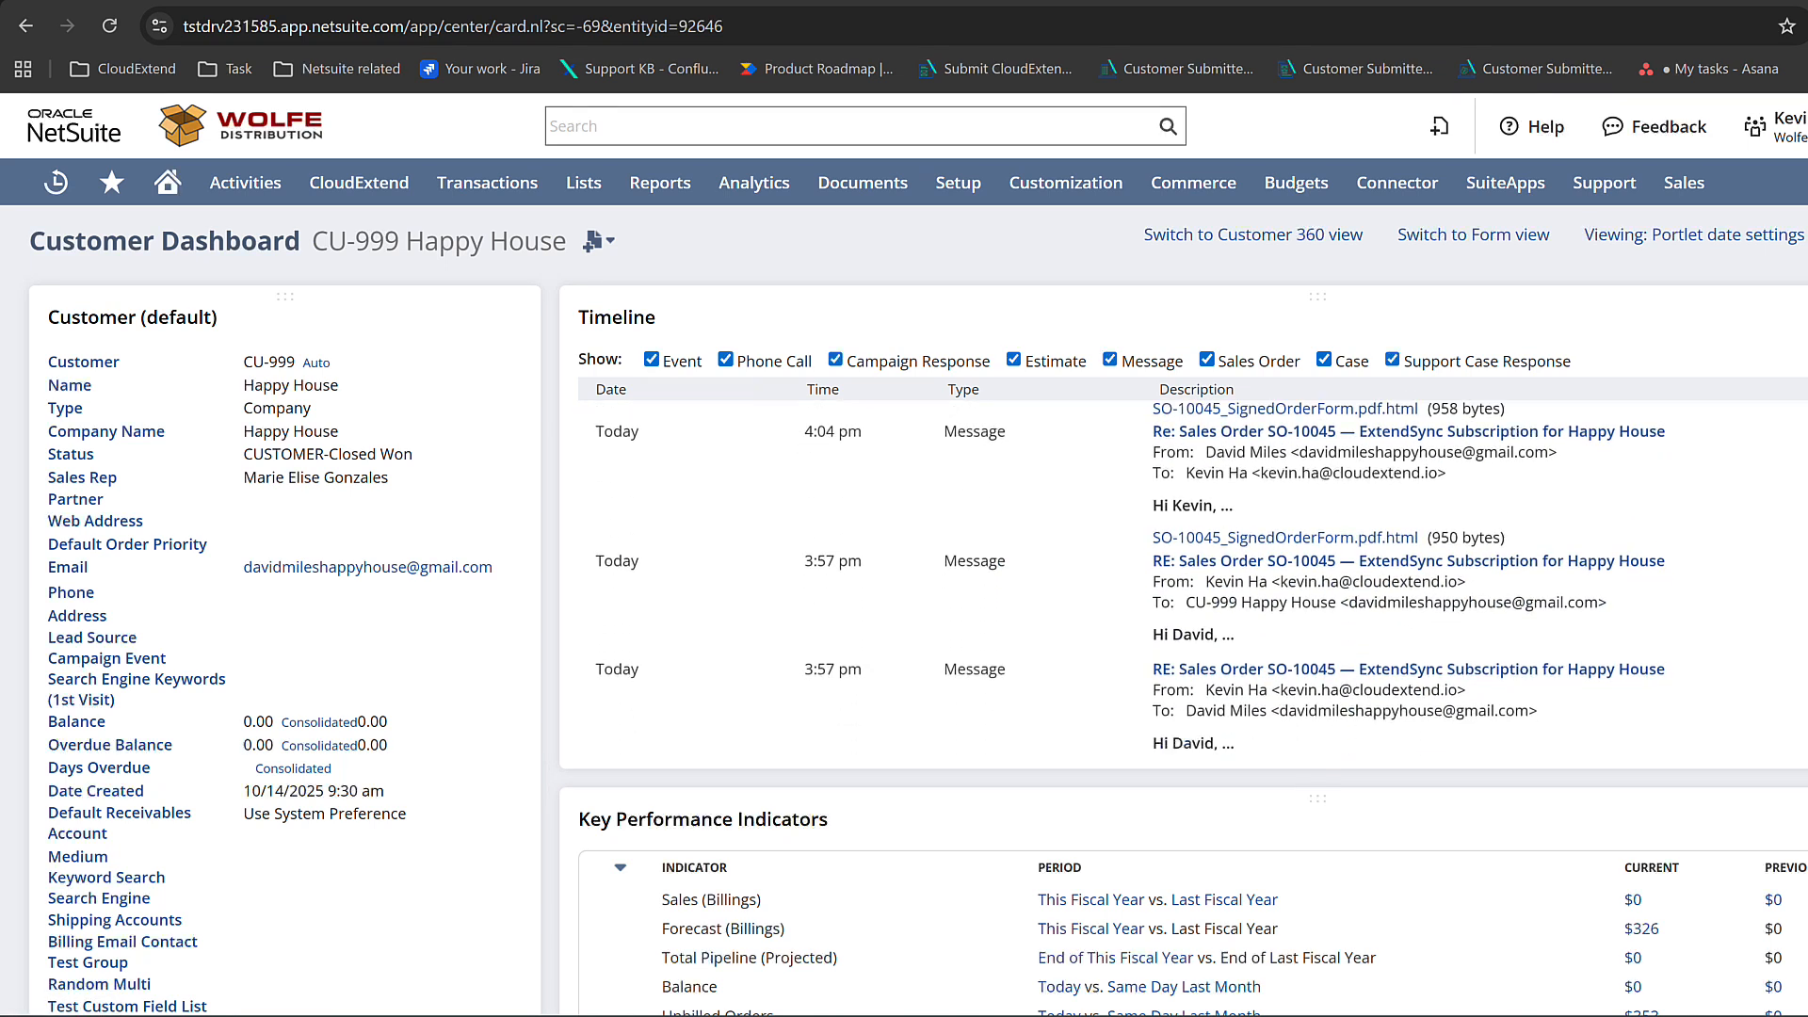
scroll(1192, 579, "down", 1)
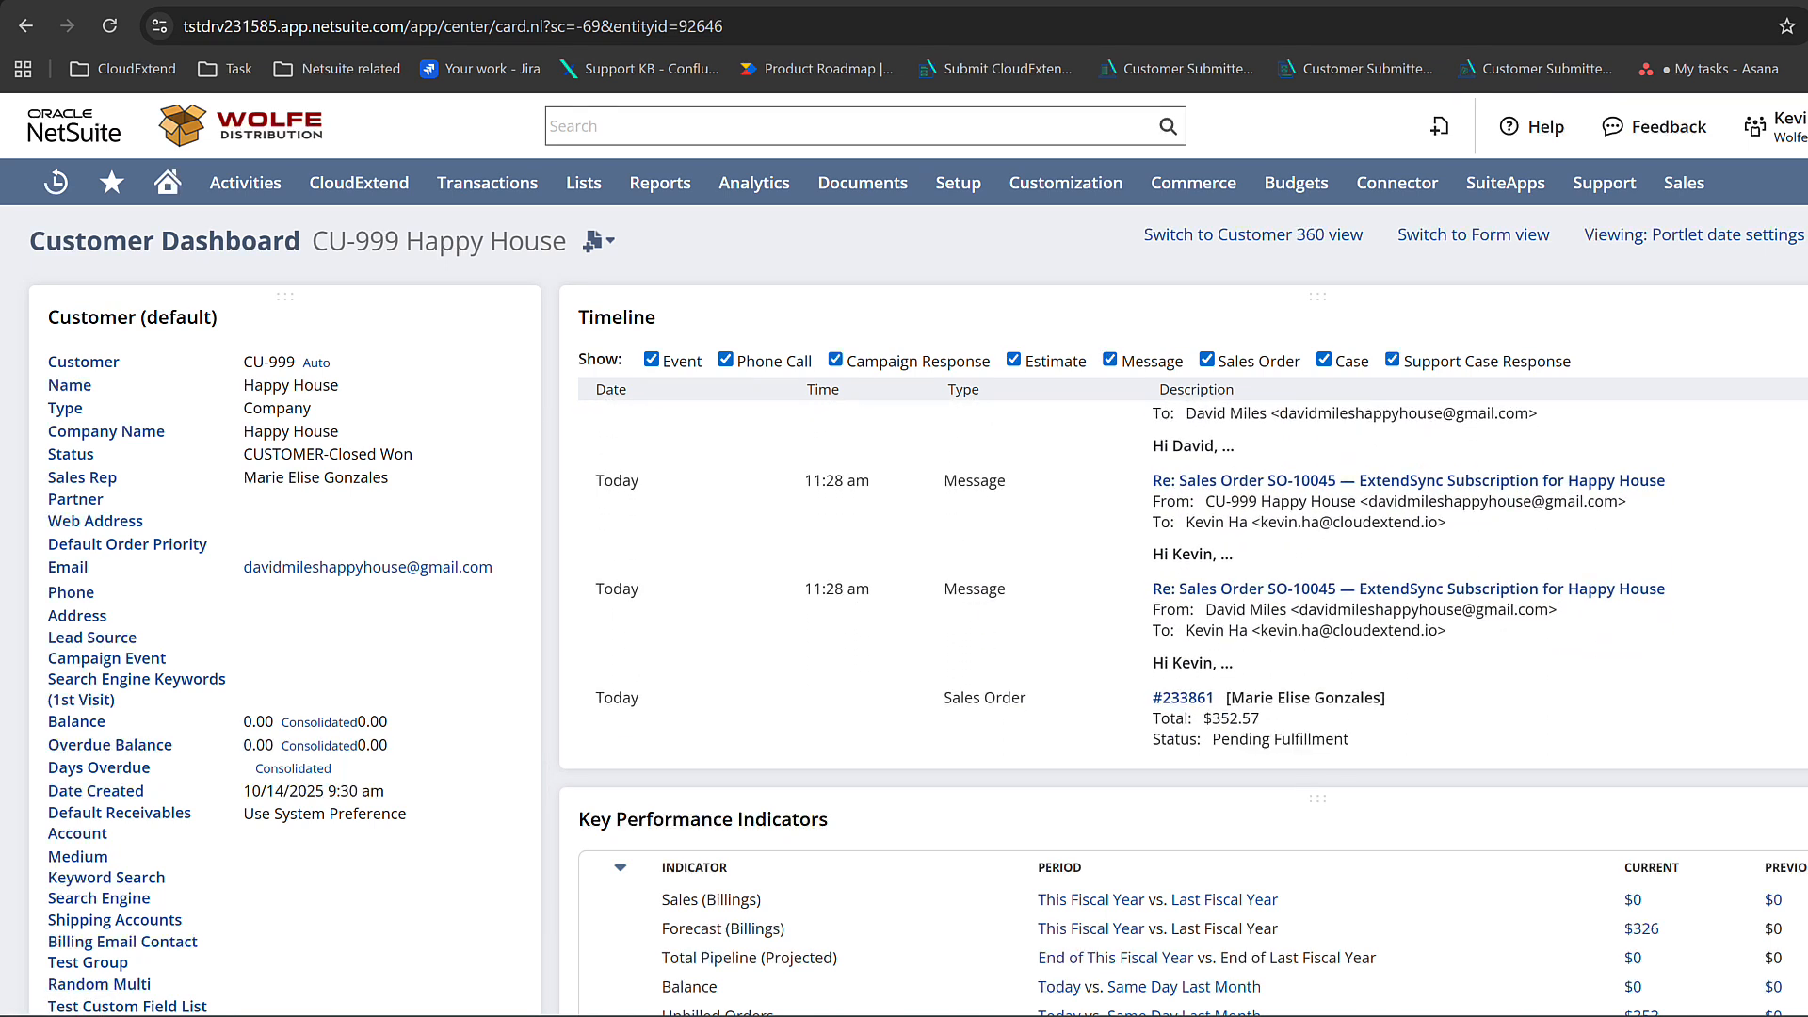
scroll(1129, 574, "up", 6)
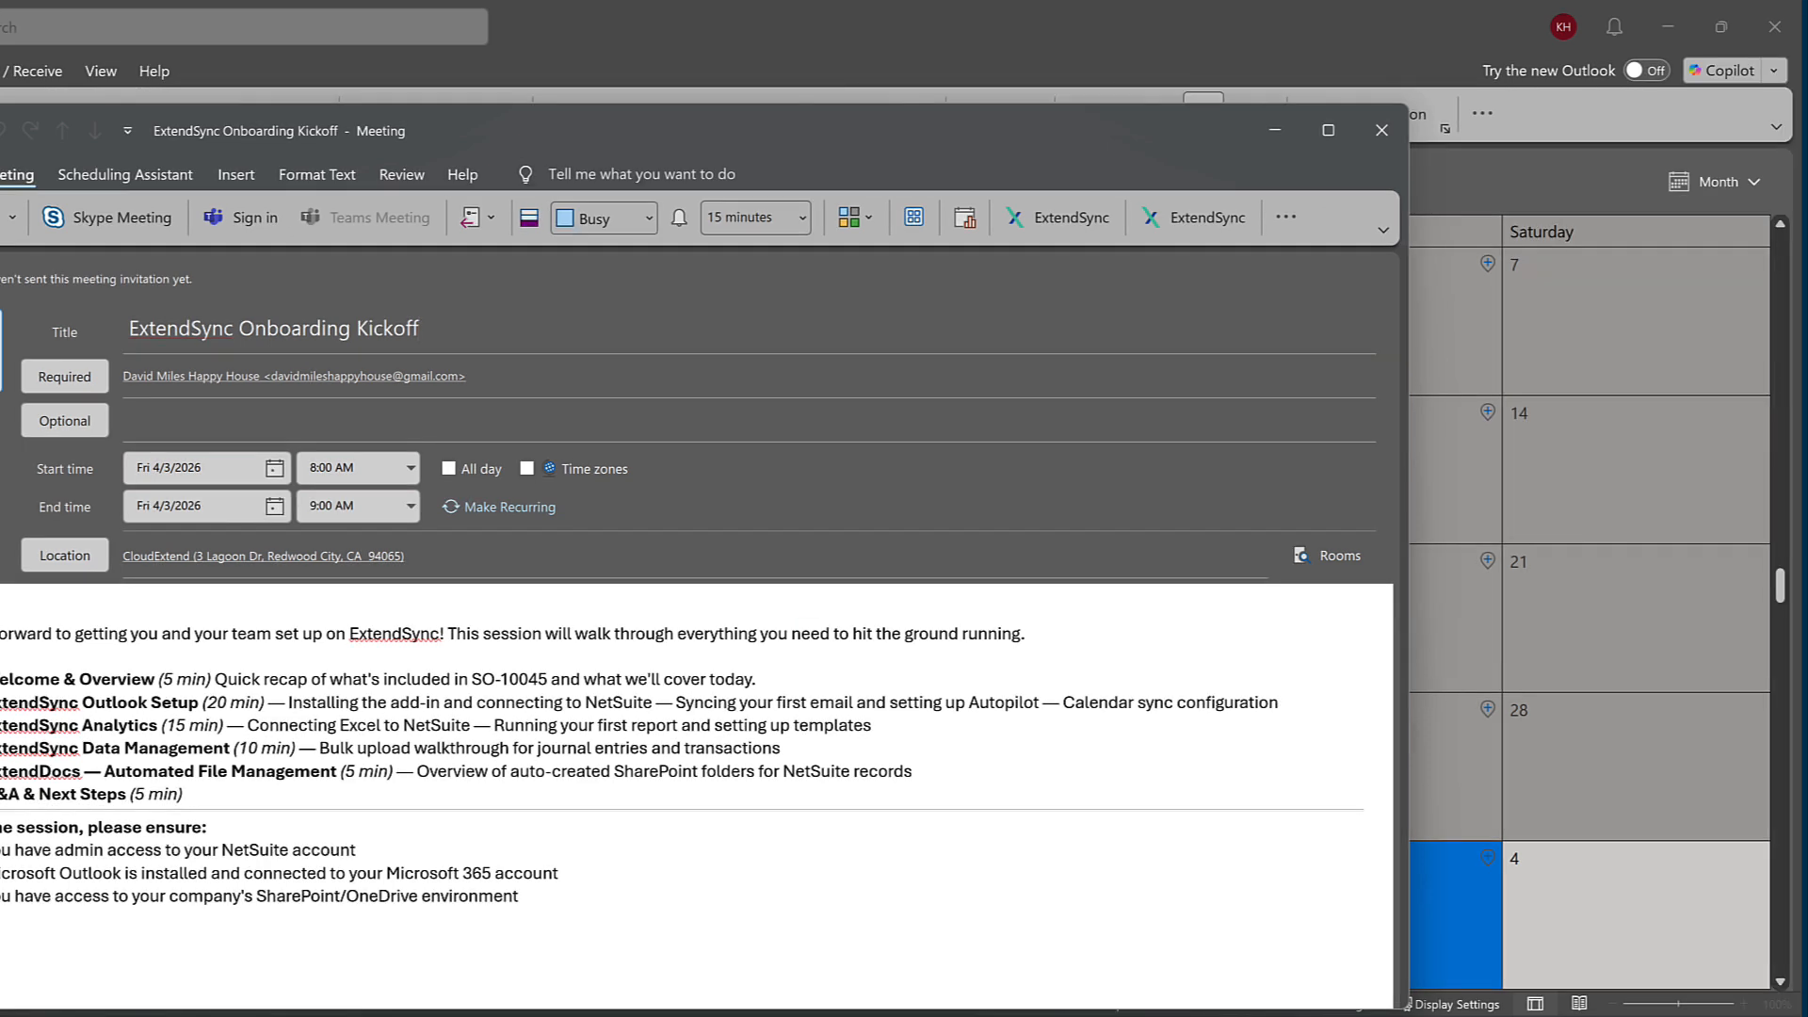
Step: Send the ExtendSync Onboarding Kickoff meeting invitation from Outlook
key("alt+s")
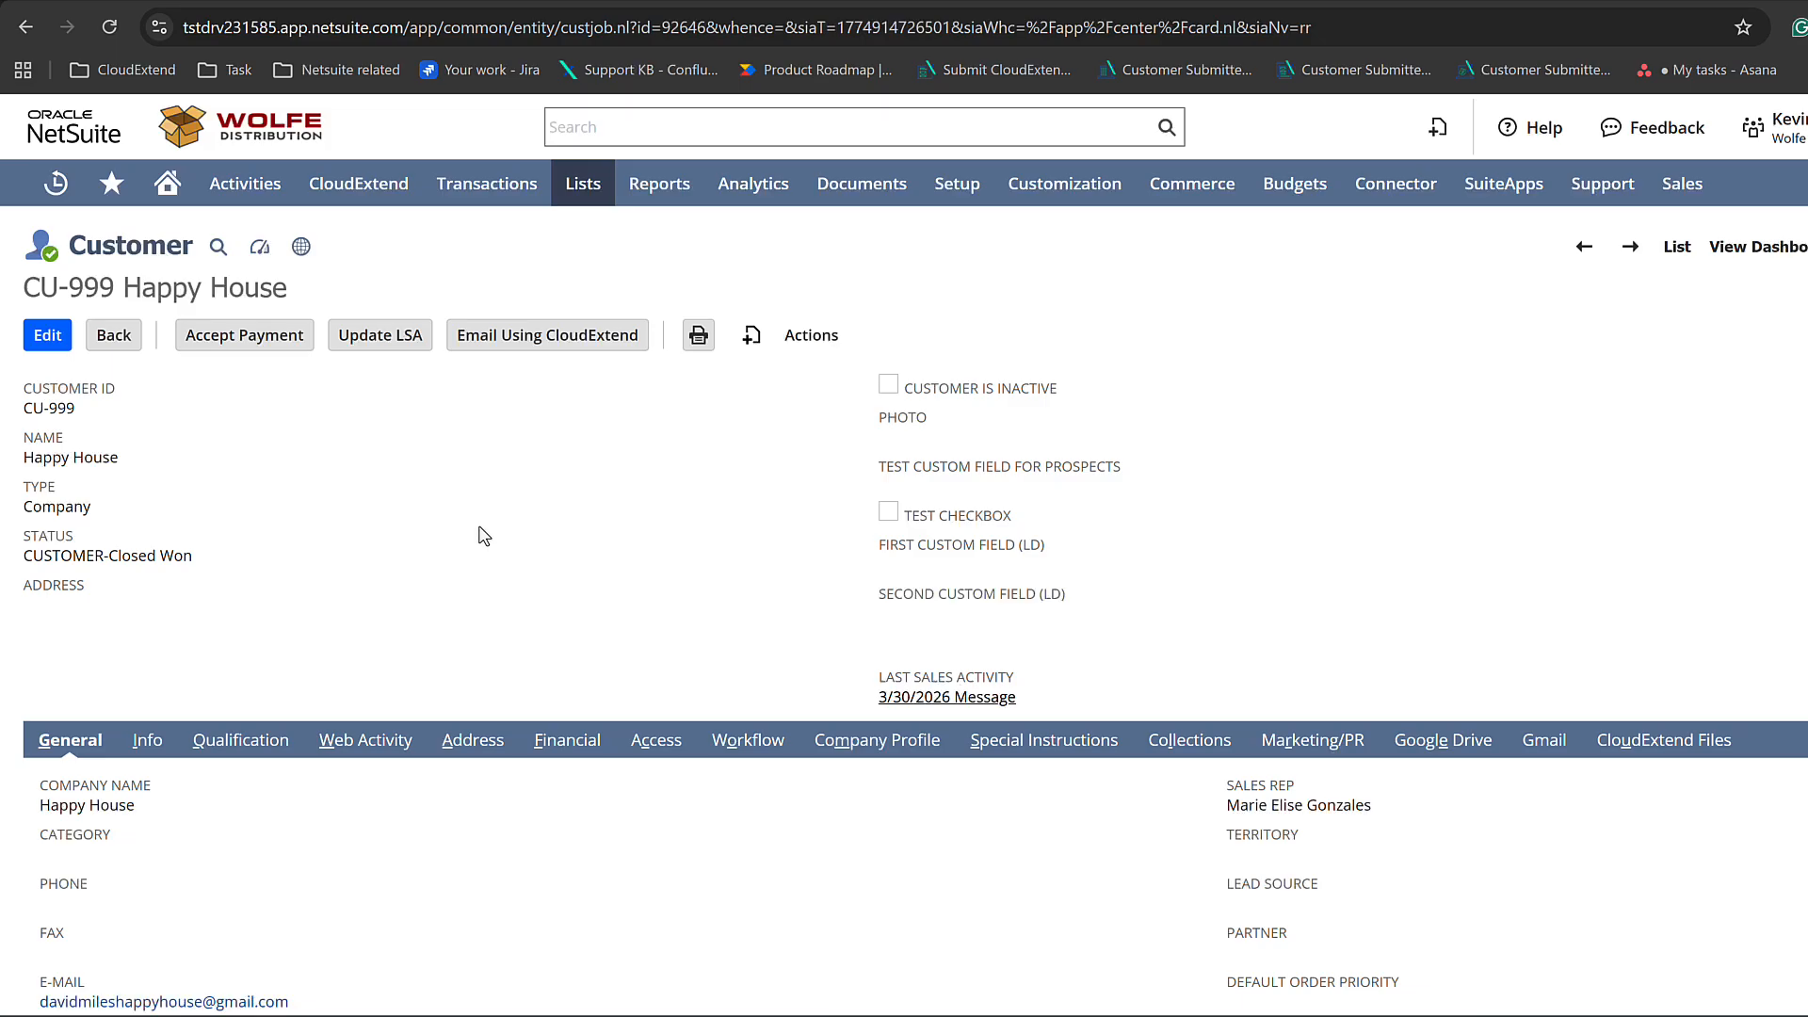
Step: Set the start time of the ExtendSync Onboarding Kickoff event on the Happy House customer record to 9:00 am and save the event
scroll(482, 537, "down", 6)
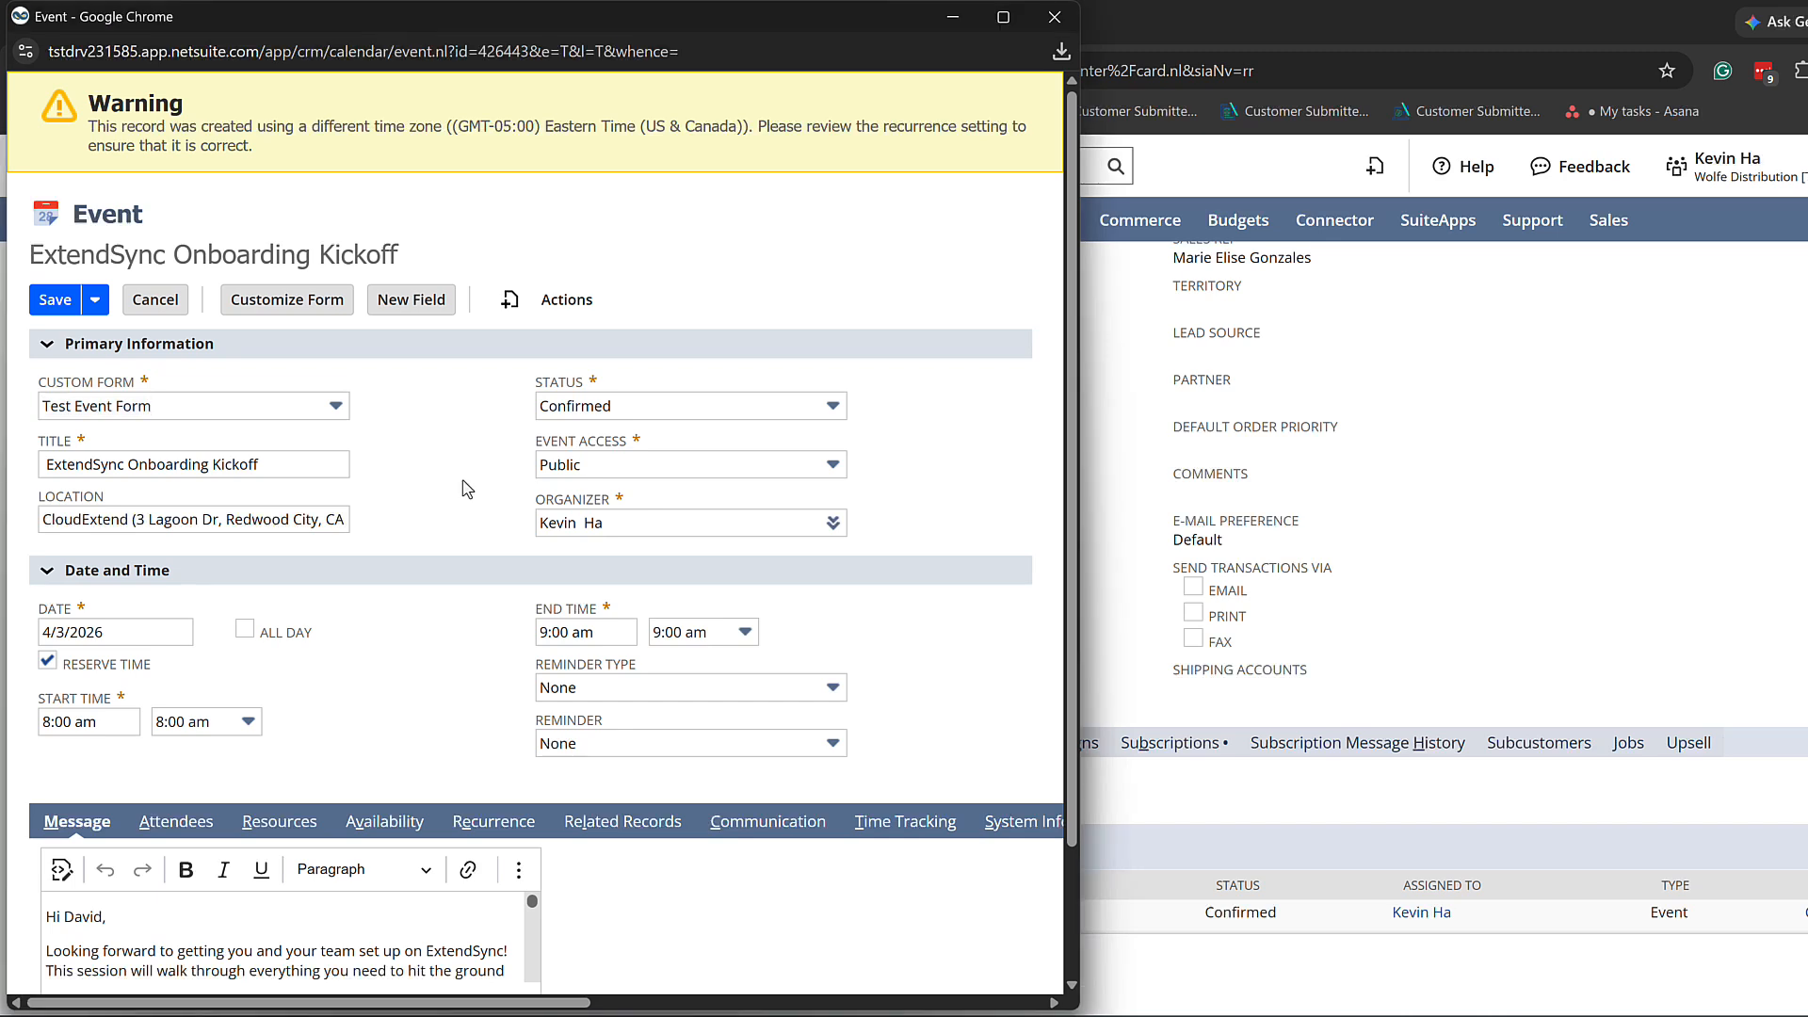
left_click(247, 723)
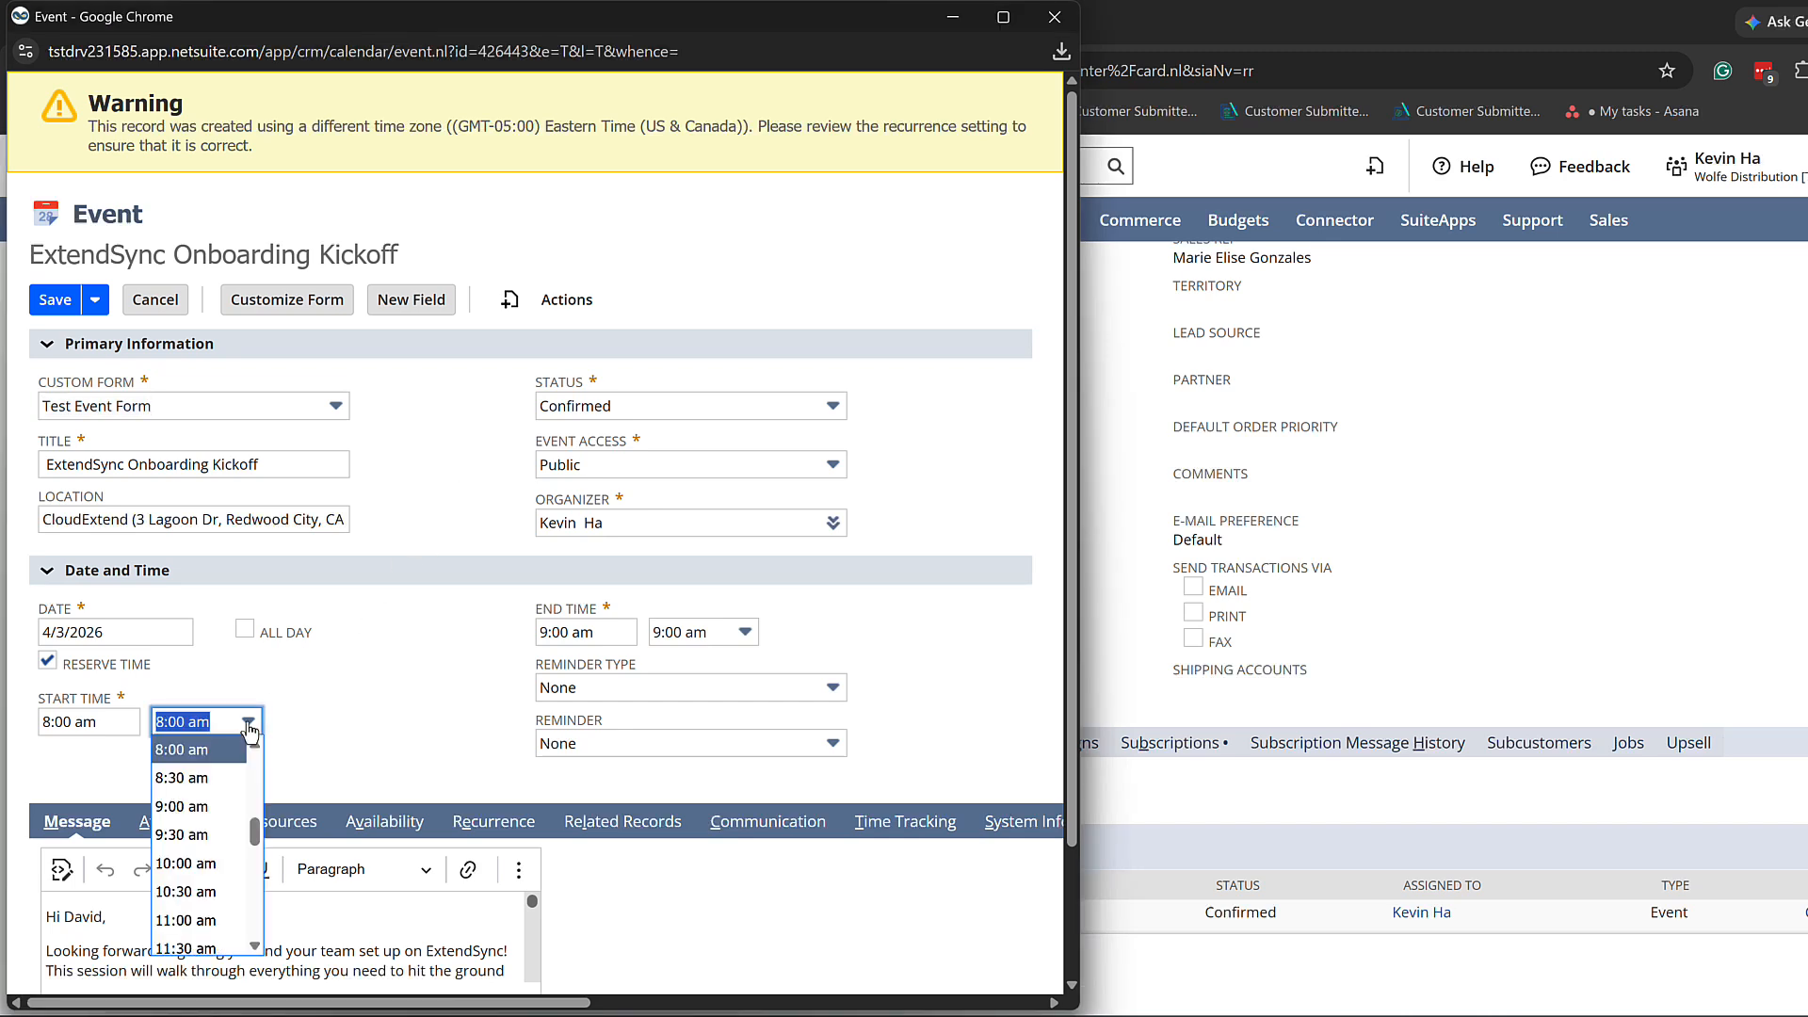
left_click(198, 808)
left_click(52, 301)
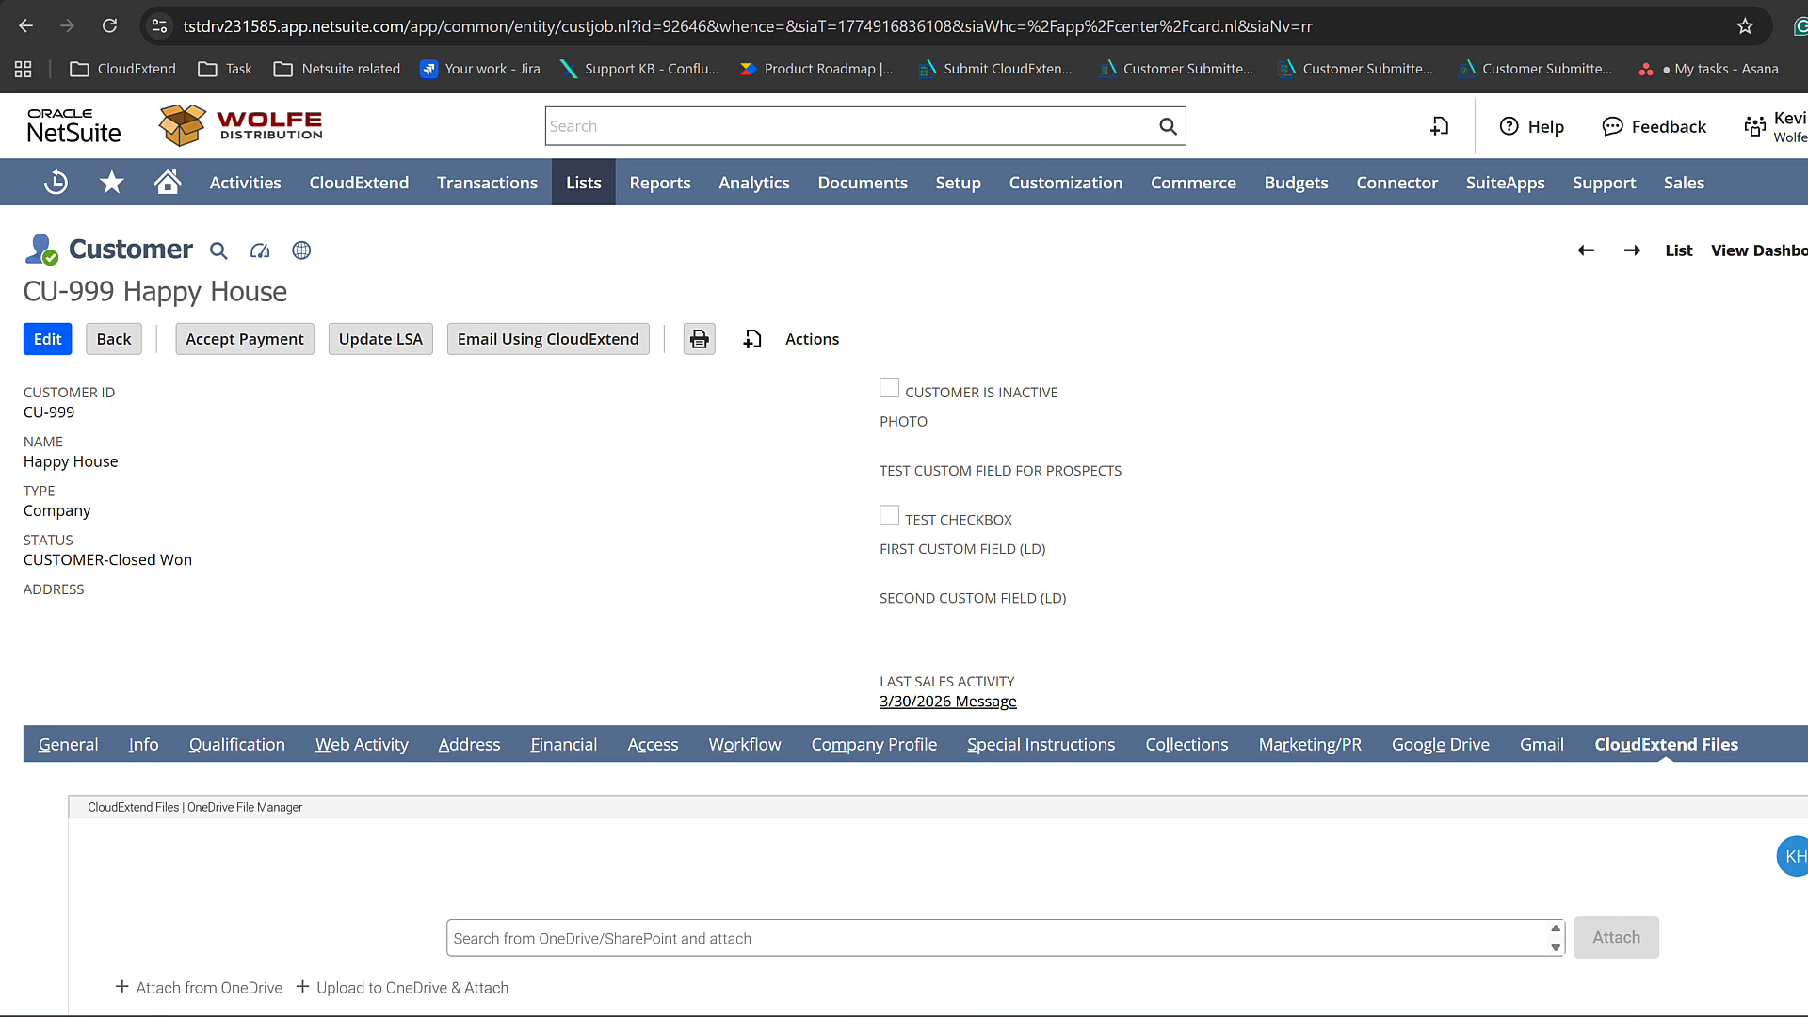
Step: Expand the Happy House folder in CloudExtend Files and search OneDrive/SharePoint for SO-10045
scroll(1525, 528, "down", 4)
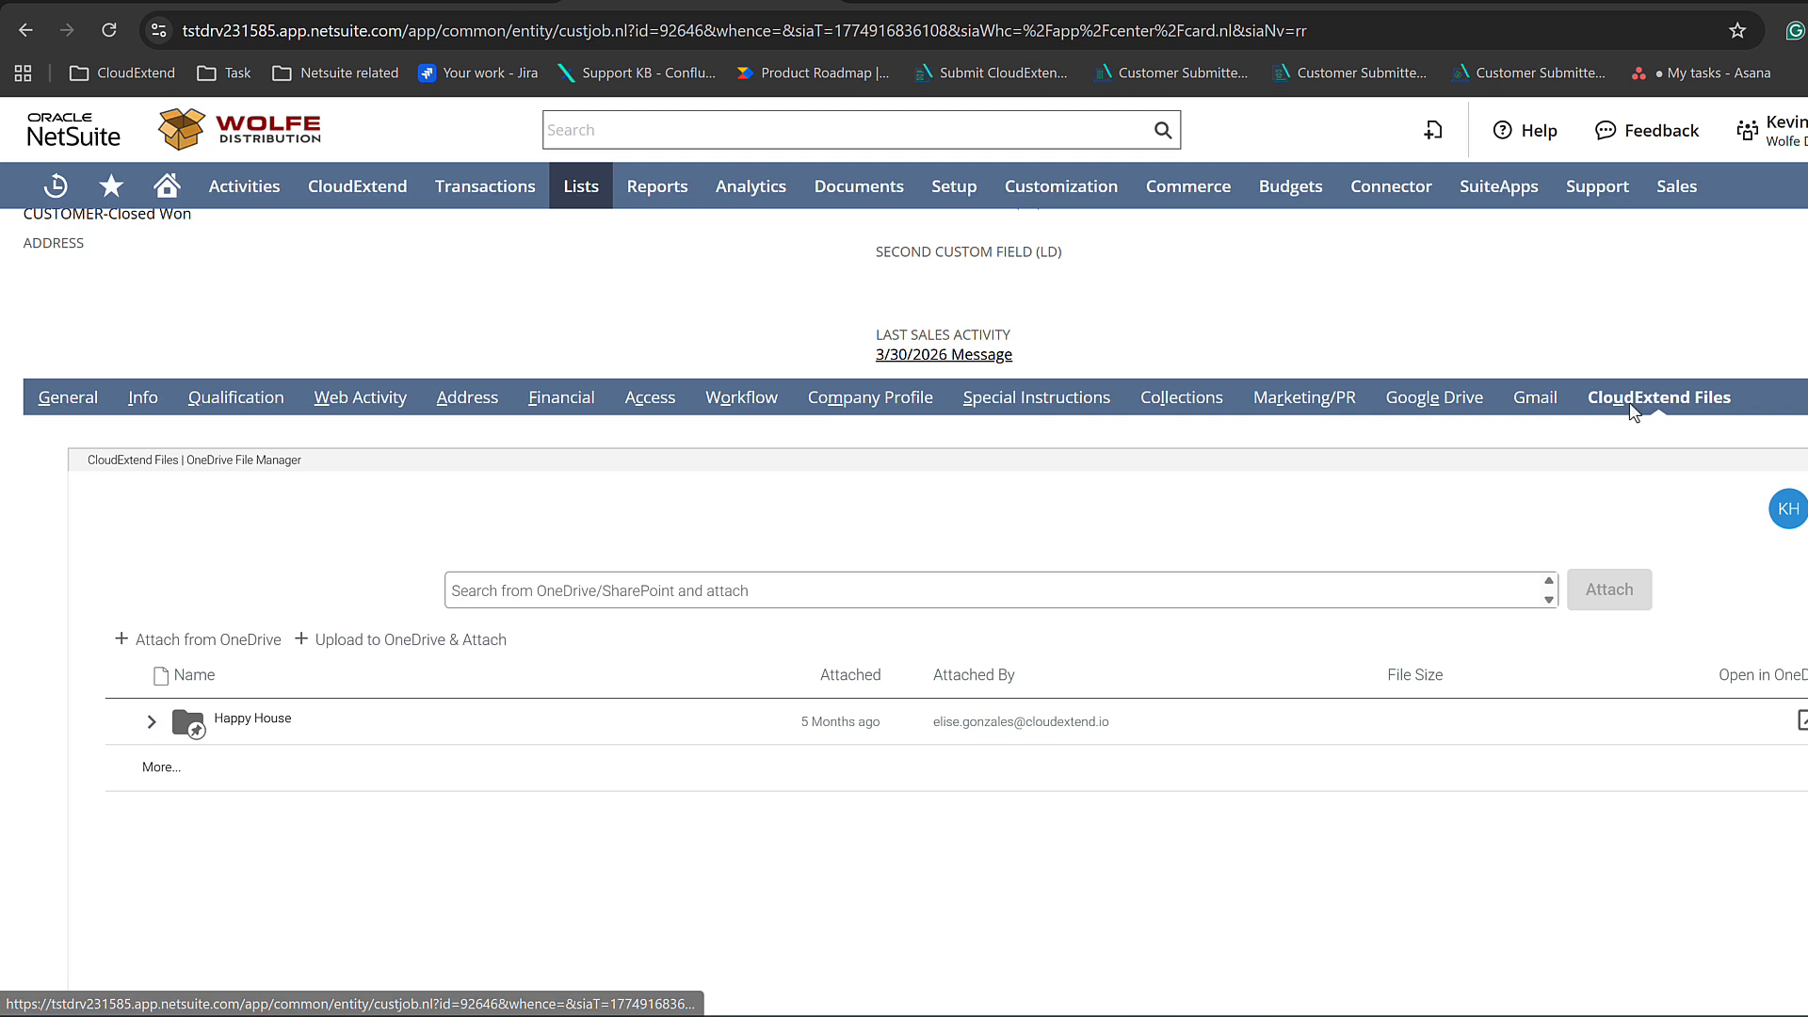
left_click(151, 722)
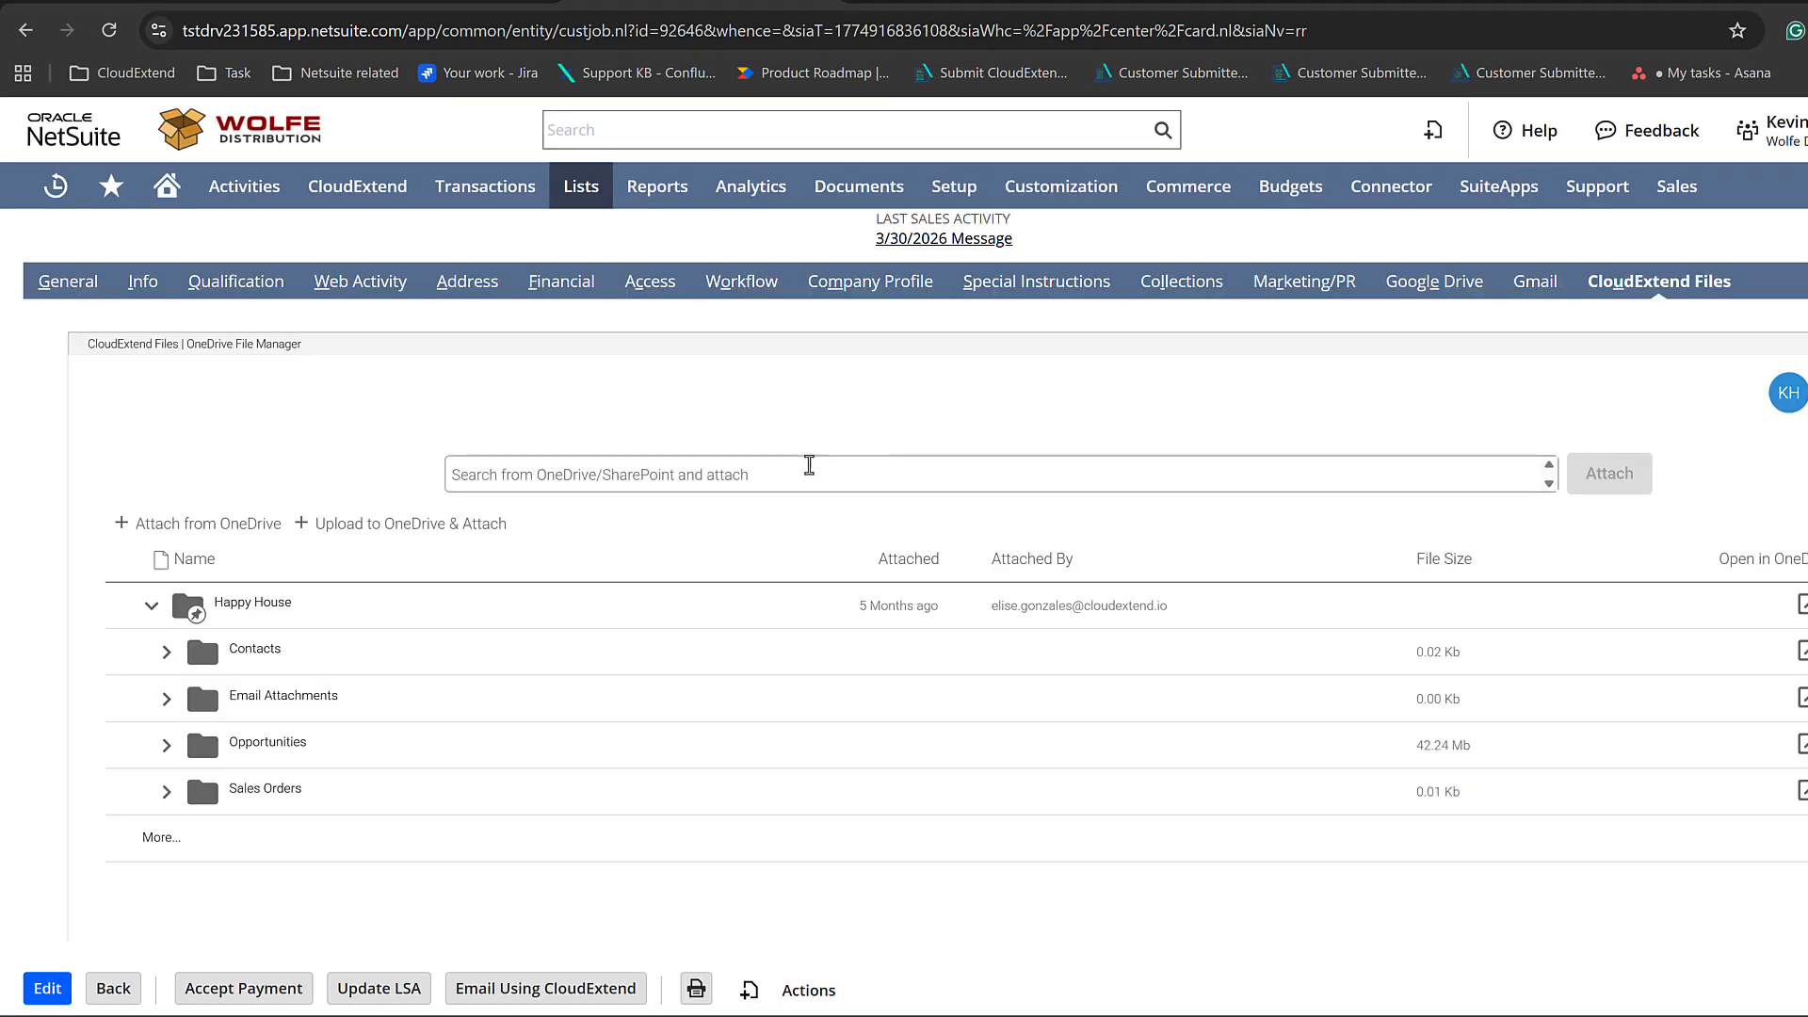
left_click(809, 465)
type("SO-10045")
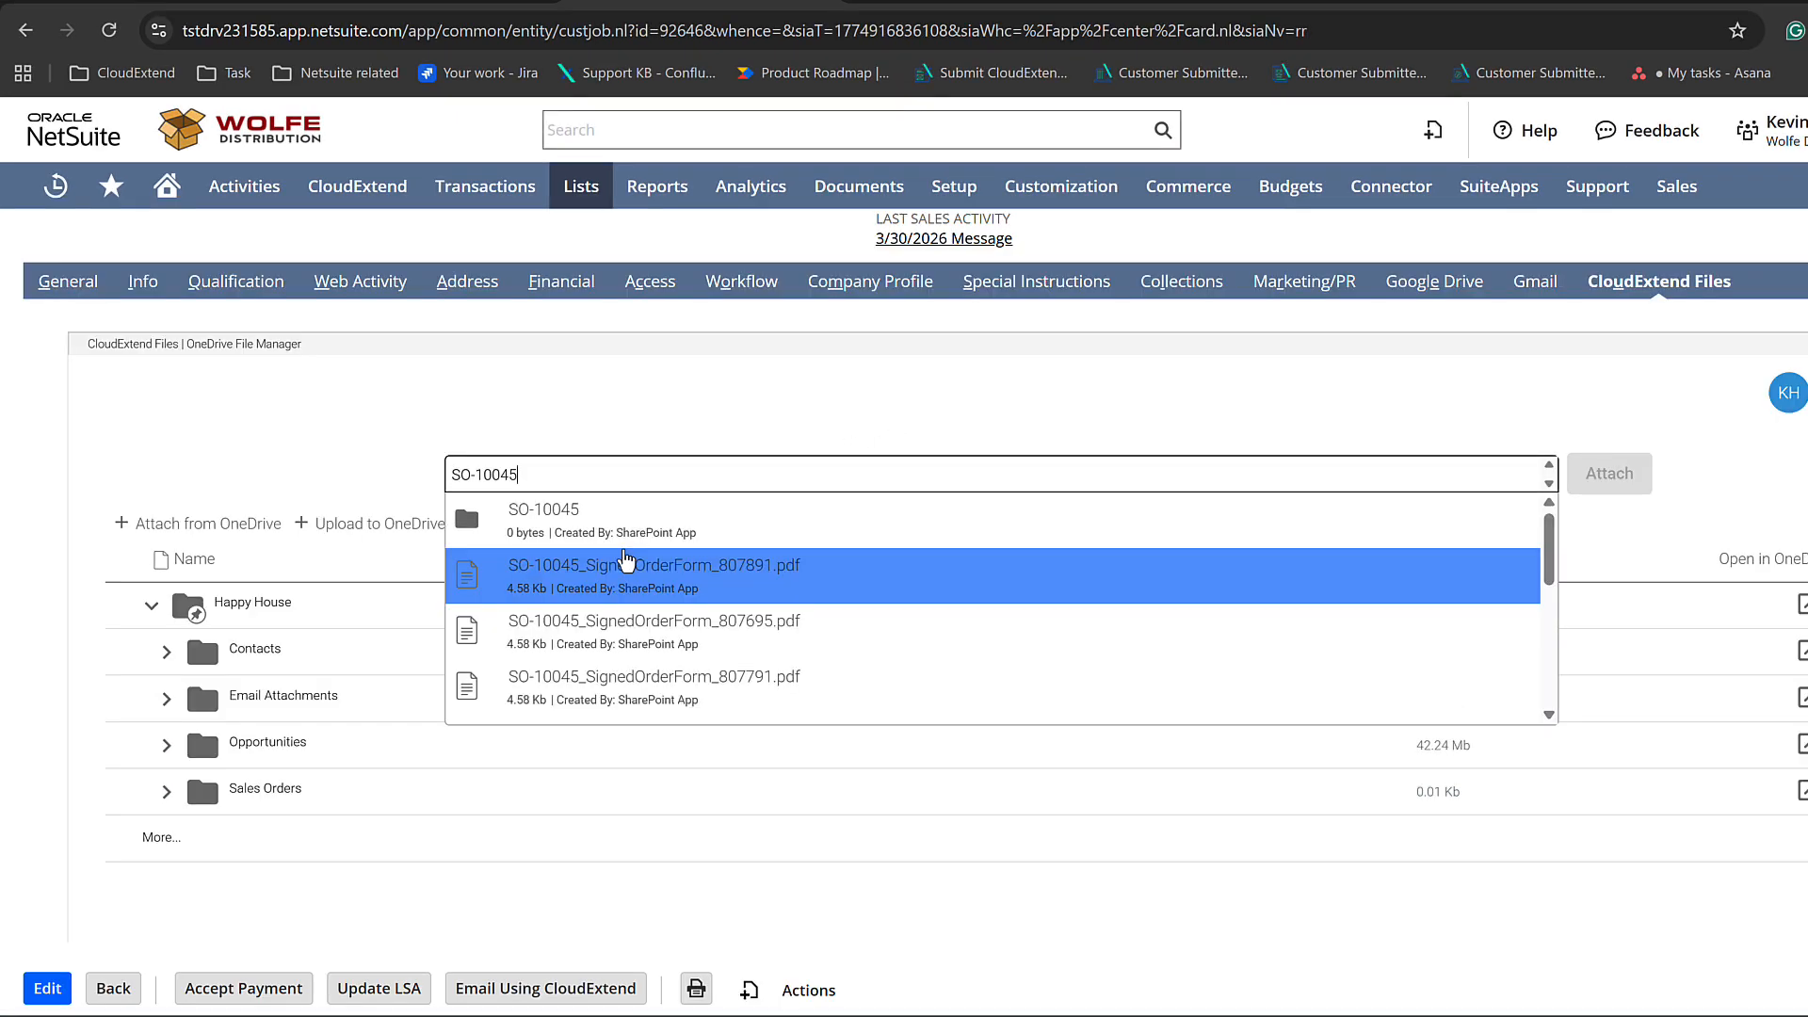
left_click(334, 481)
Step: Review the options for uploading a local file to OneDrive and for attaching an existing OneDrive file to the customer
left_click(400, 523)
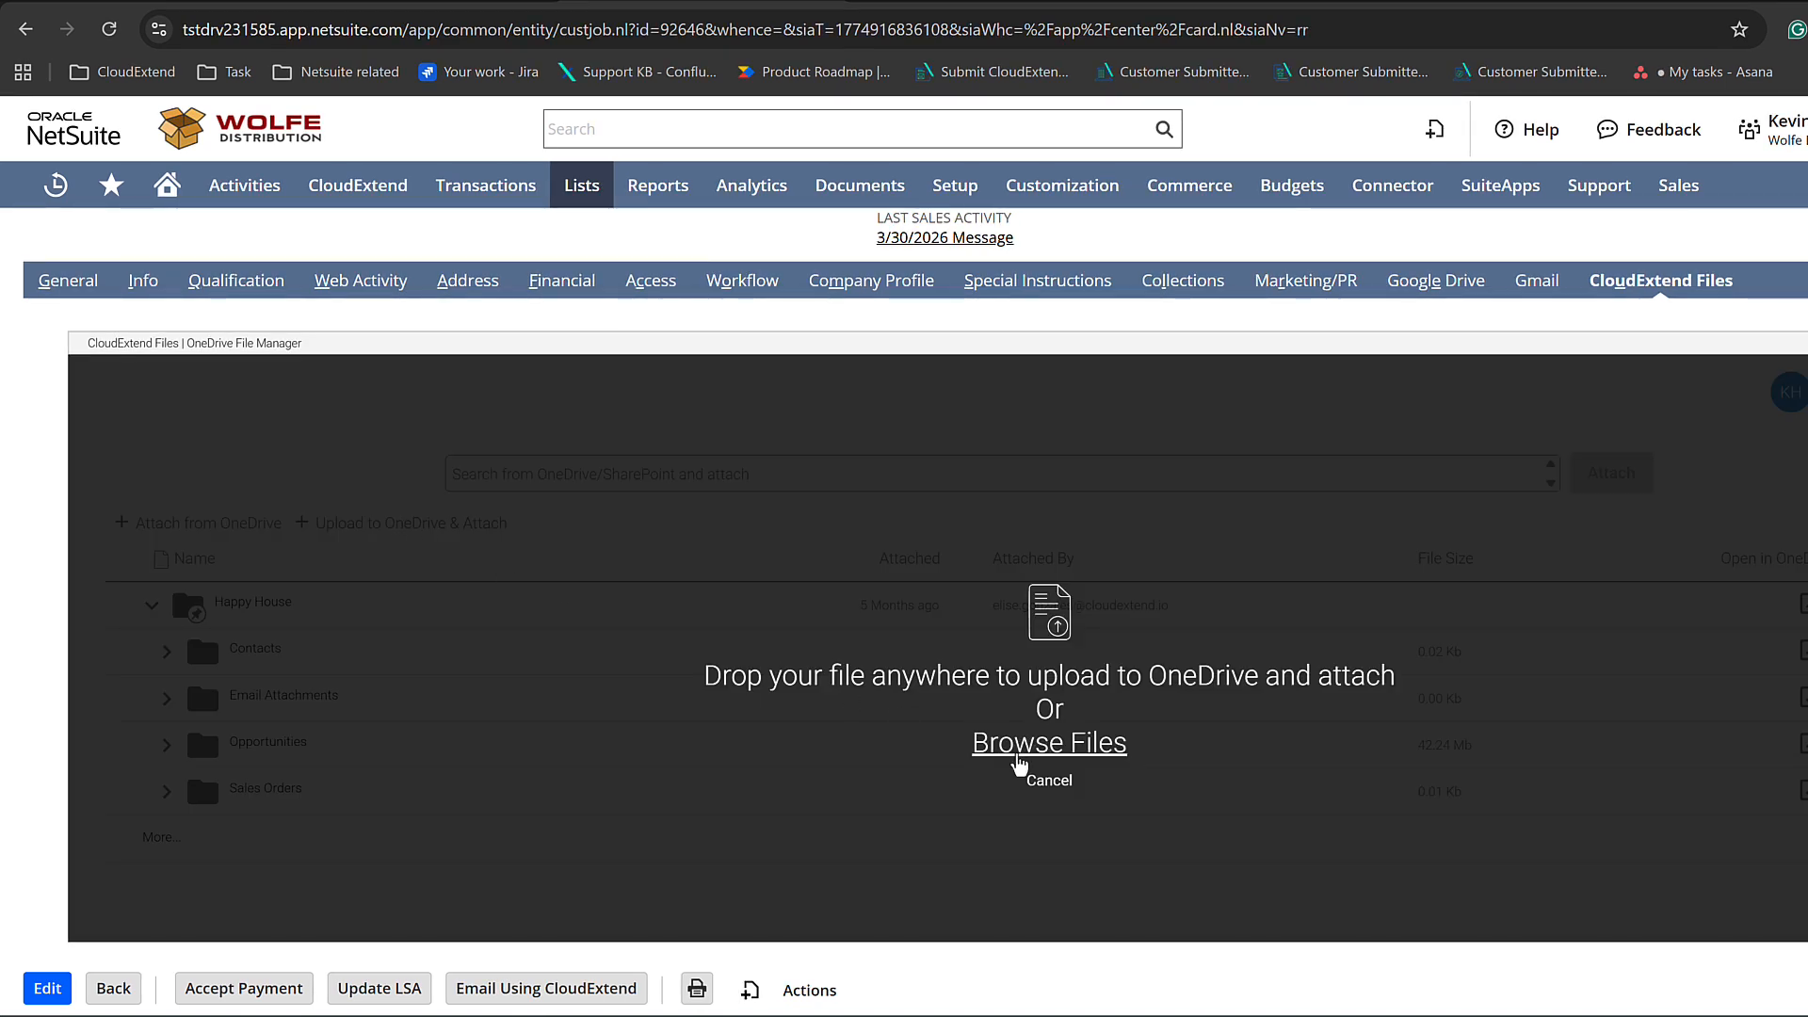
left_click(1018, 749)
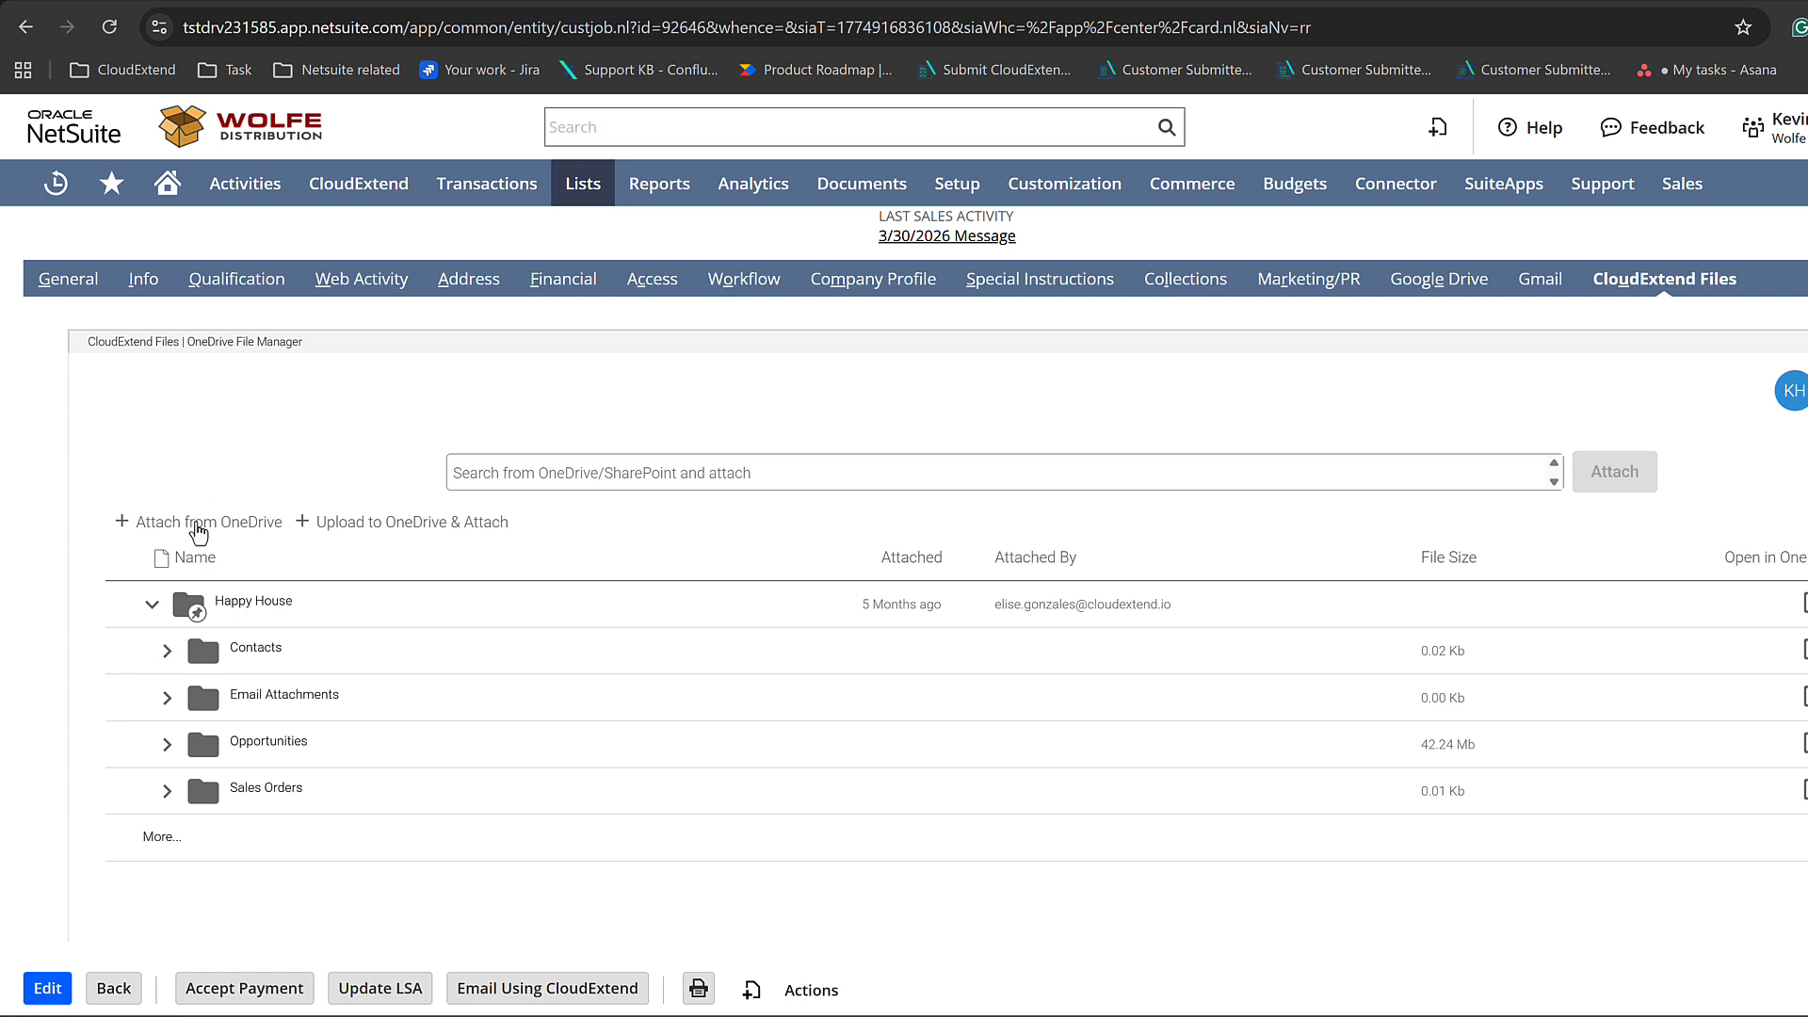
left_click(198, 524)
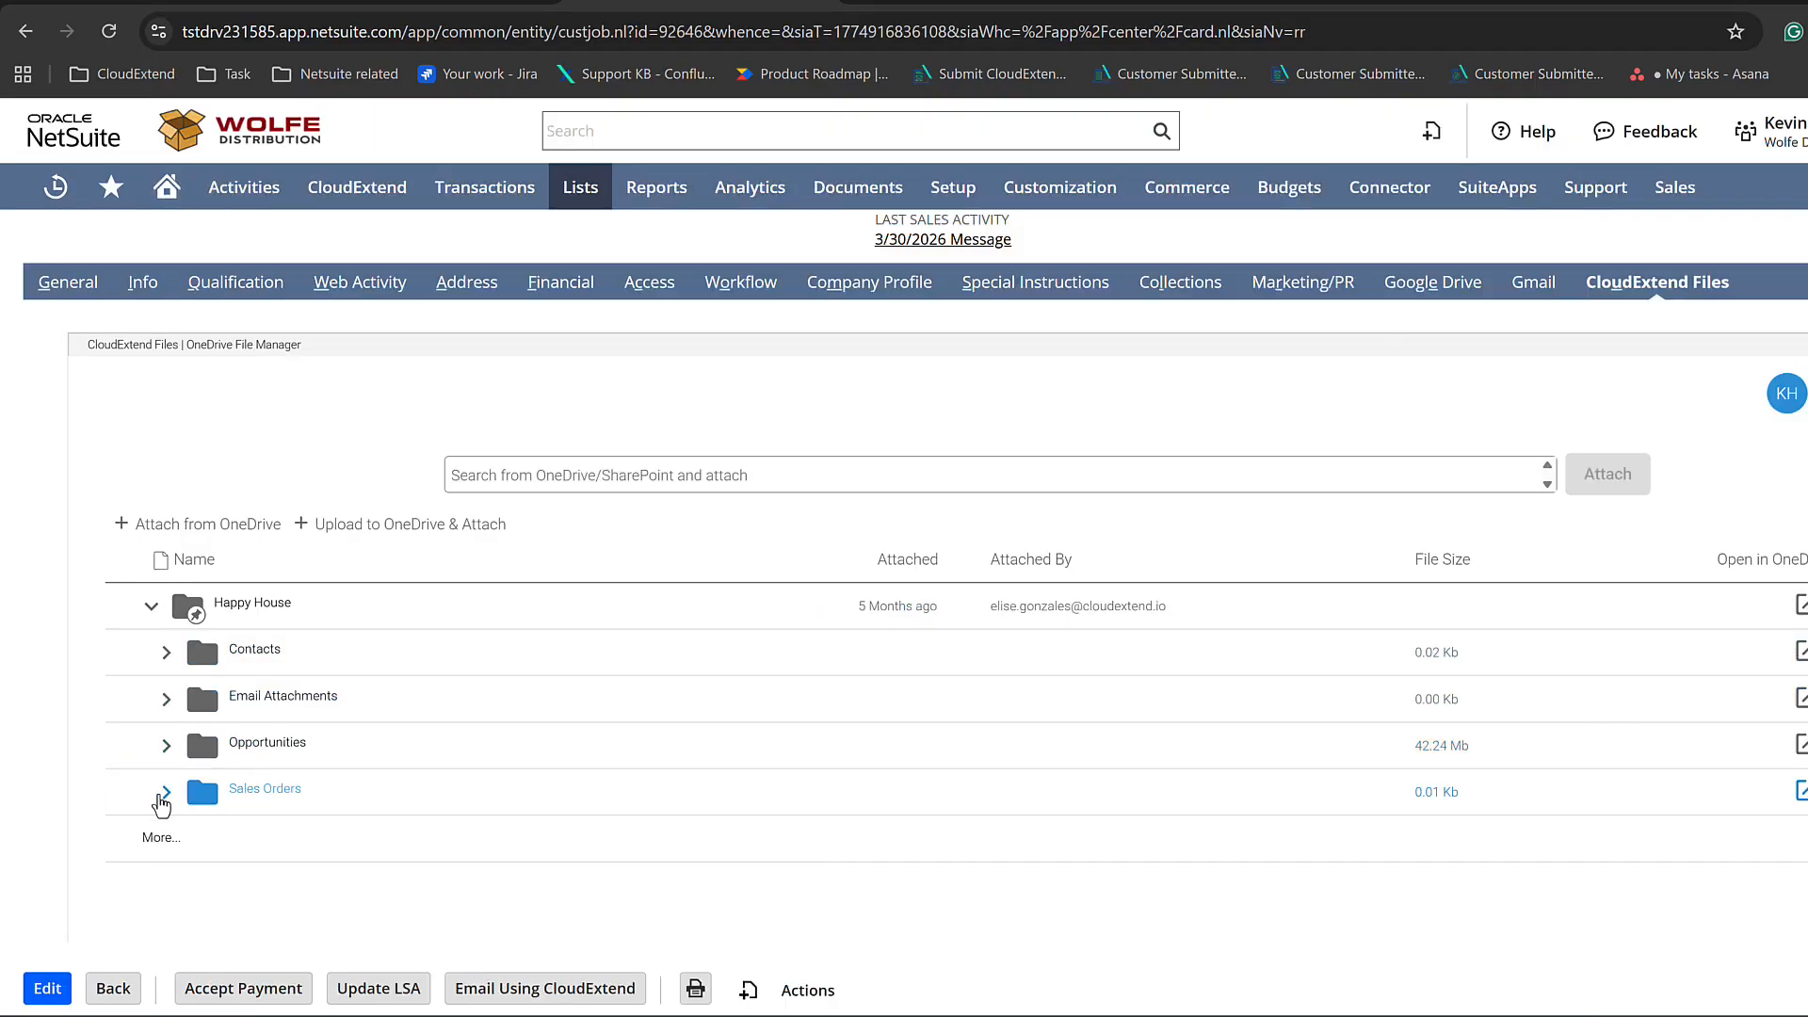
Step: Expand the Sales Orders folder down to the Email Attachments of SO-10045 and examine the synced files
left_click(162, 795)
left_click(212, 889)
left_click(211, 890)
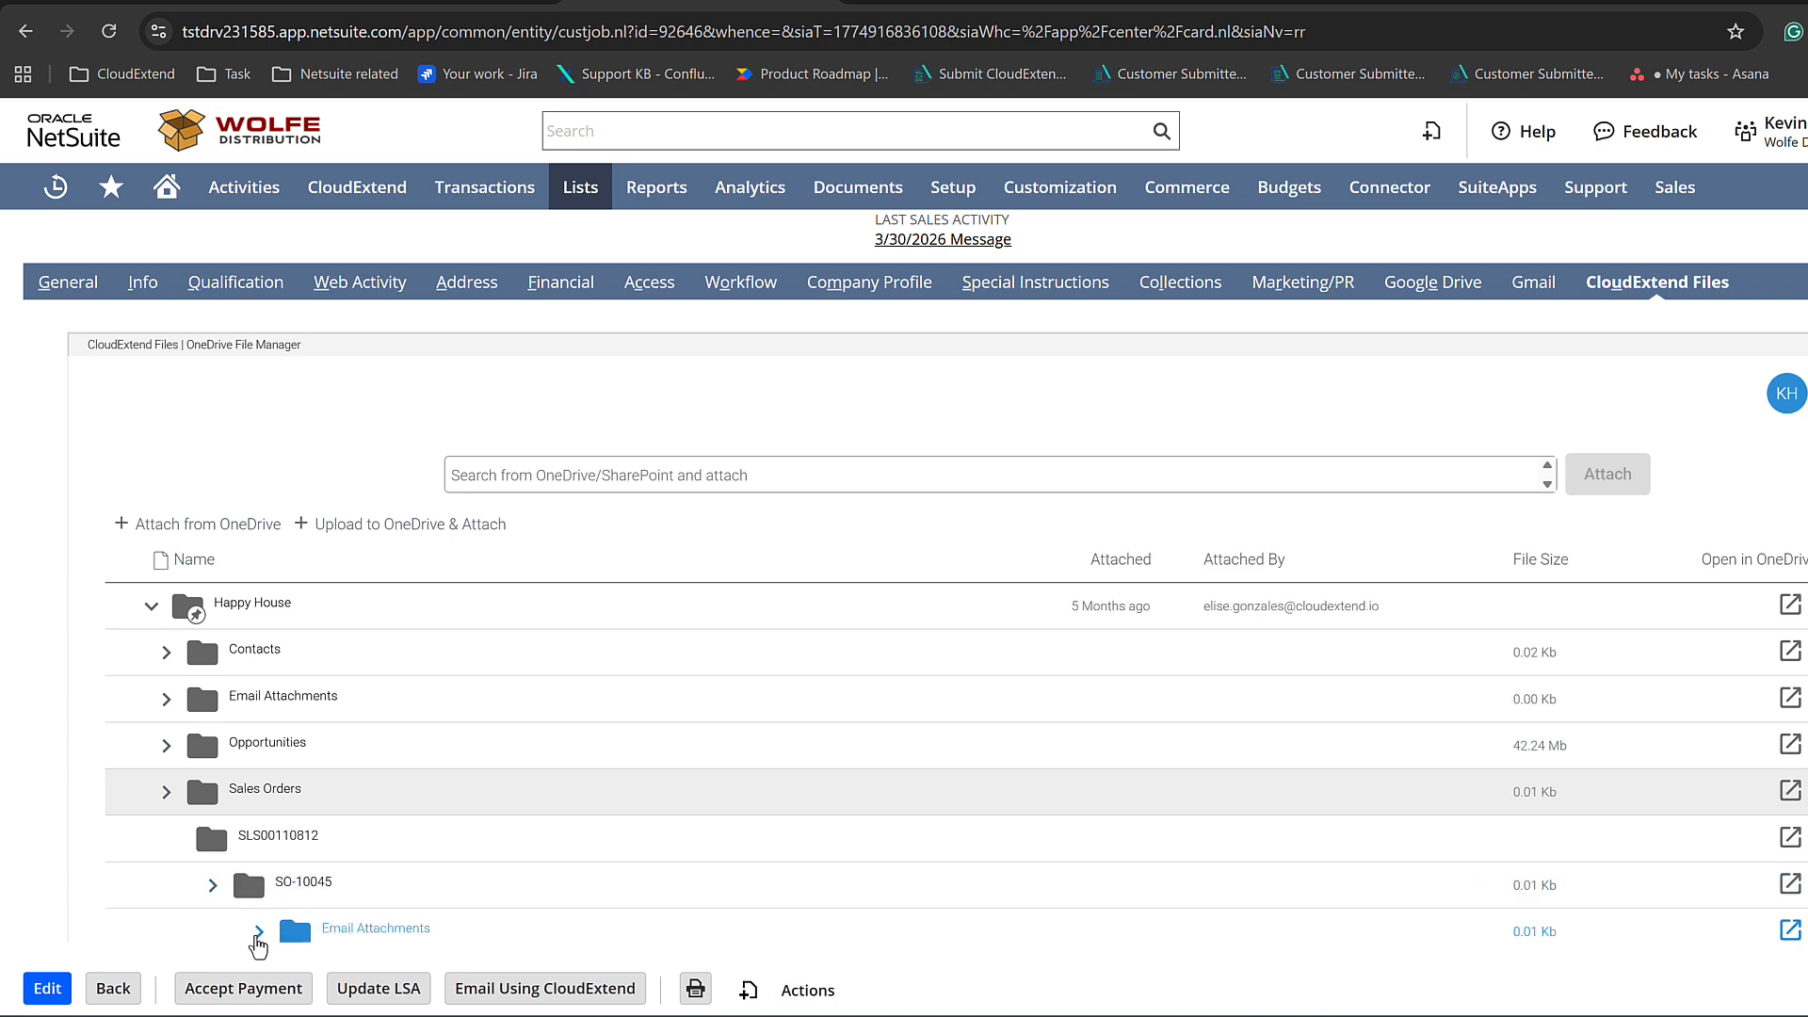
left_click(258, 932)
scroll(282, 847, "down", 2)
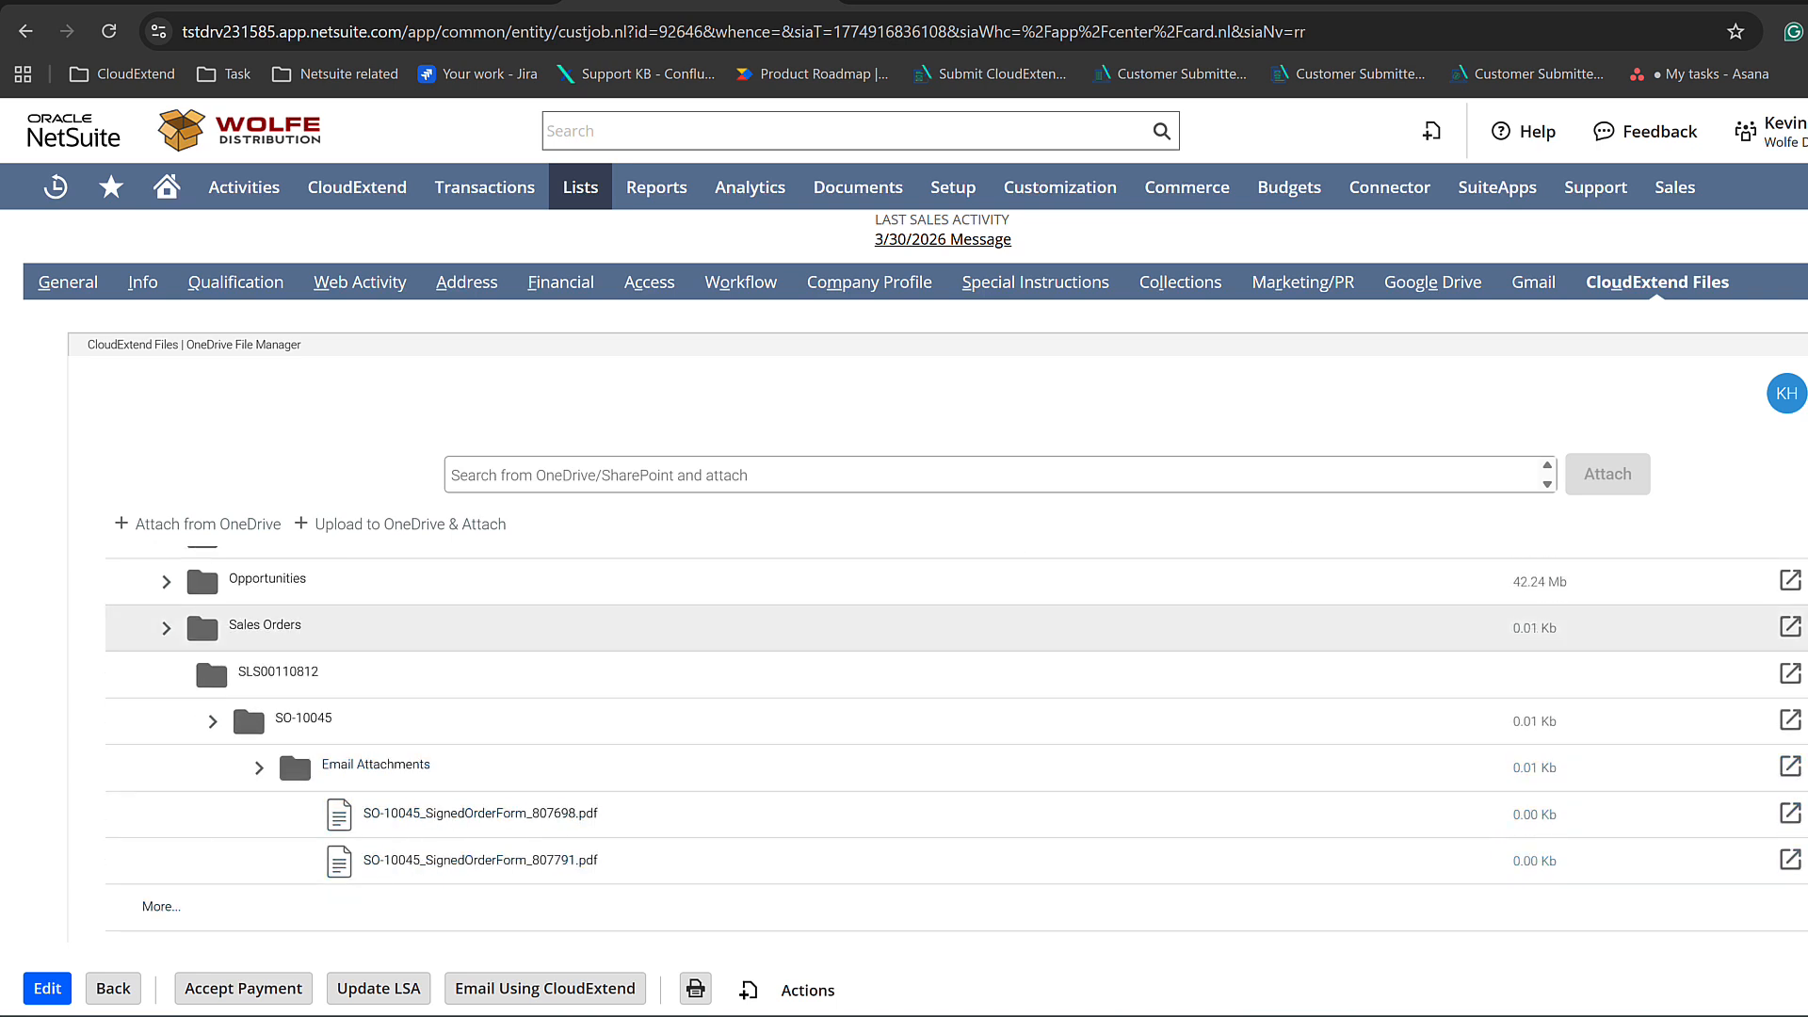